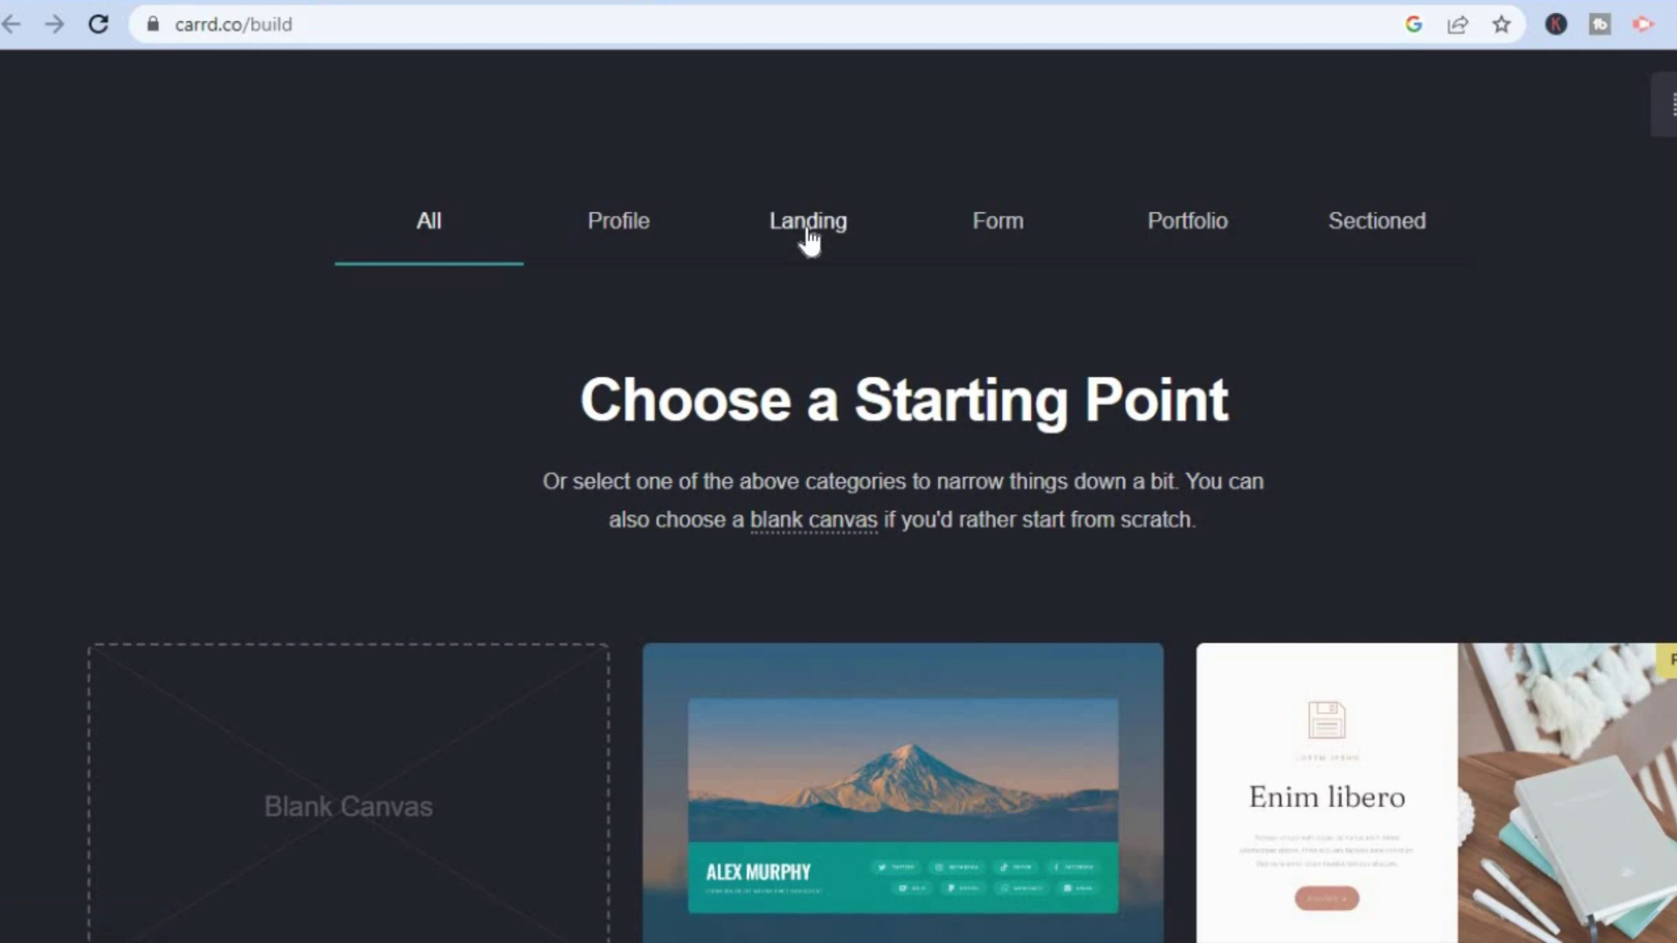
- Filter templates to Landing and select the Pretium template for a new site
{"action": "left_click", "coordinate": [807, 227]}
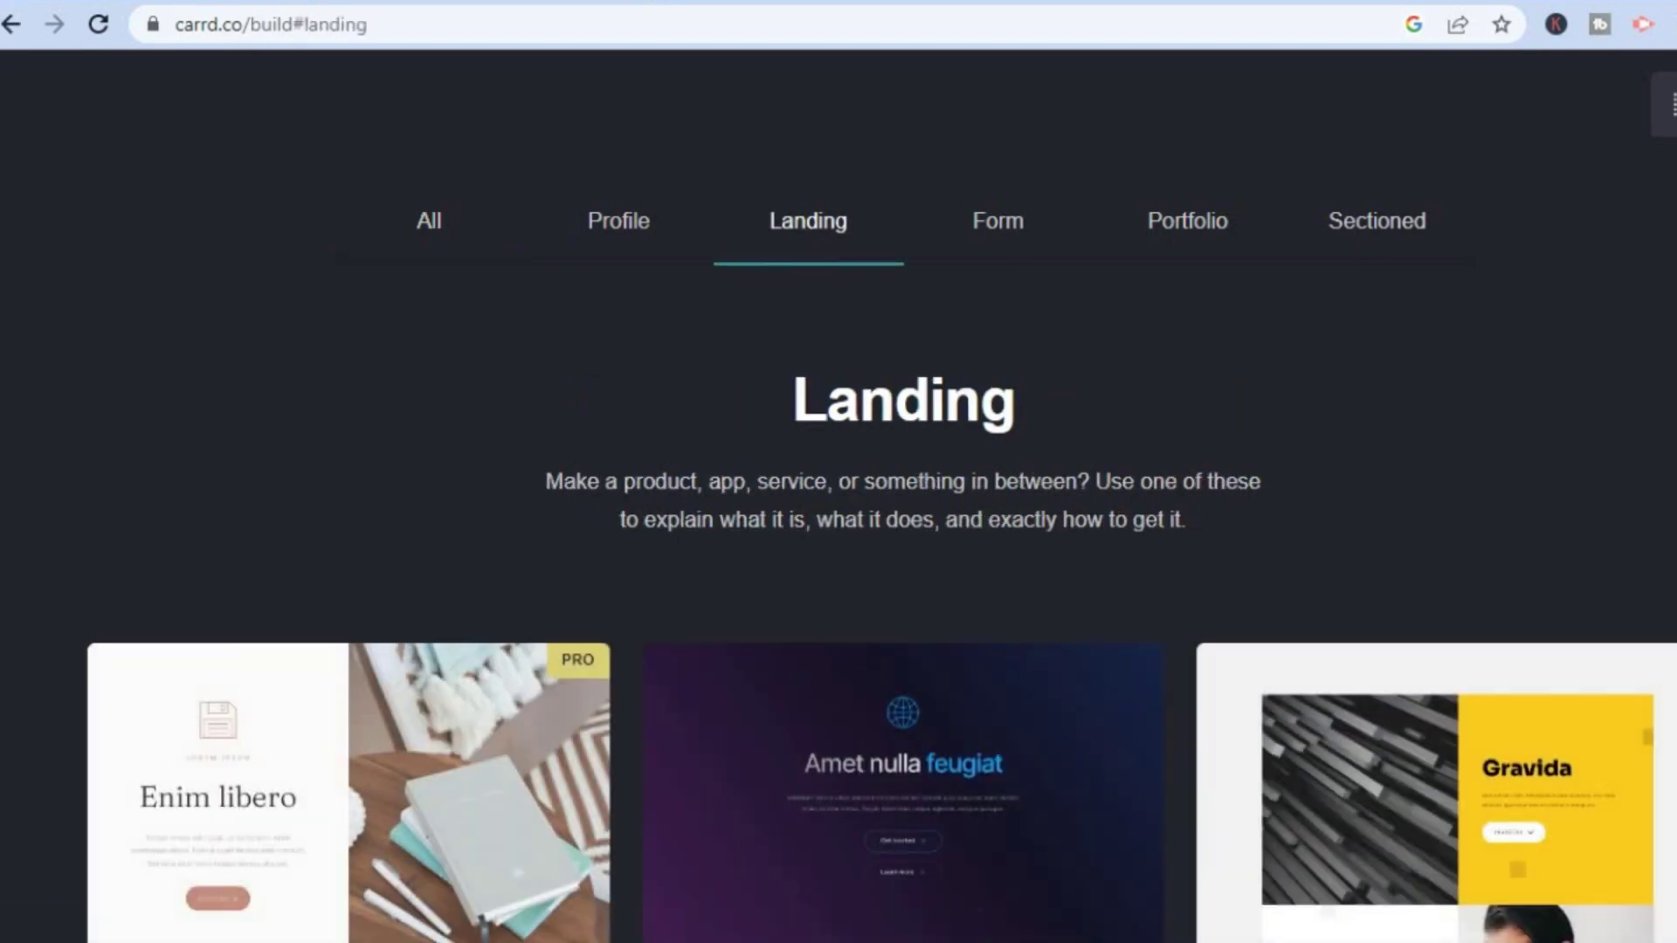
{"action": "scroll", "coordinate": [839, 498], "scroll_direction": "down", "scroll_amount": 2}
{"action": "scroll", "coordinate": [839, 498], "scroll_direction": "down", "scroll_amount": 2}
{"action": "scroll", "coordinate": [839, 498], "scroll_direction": "down", "scroll_amount": 1}
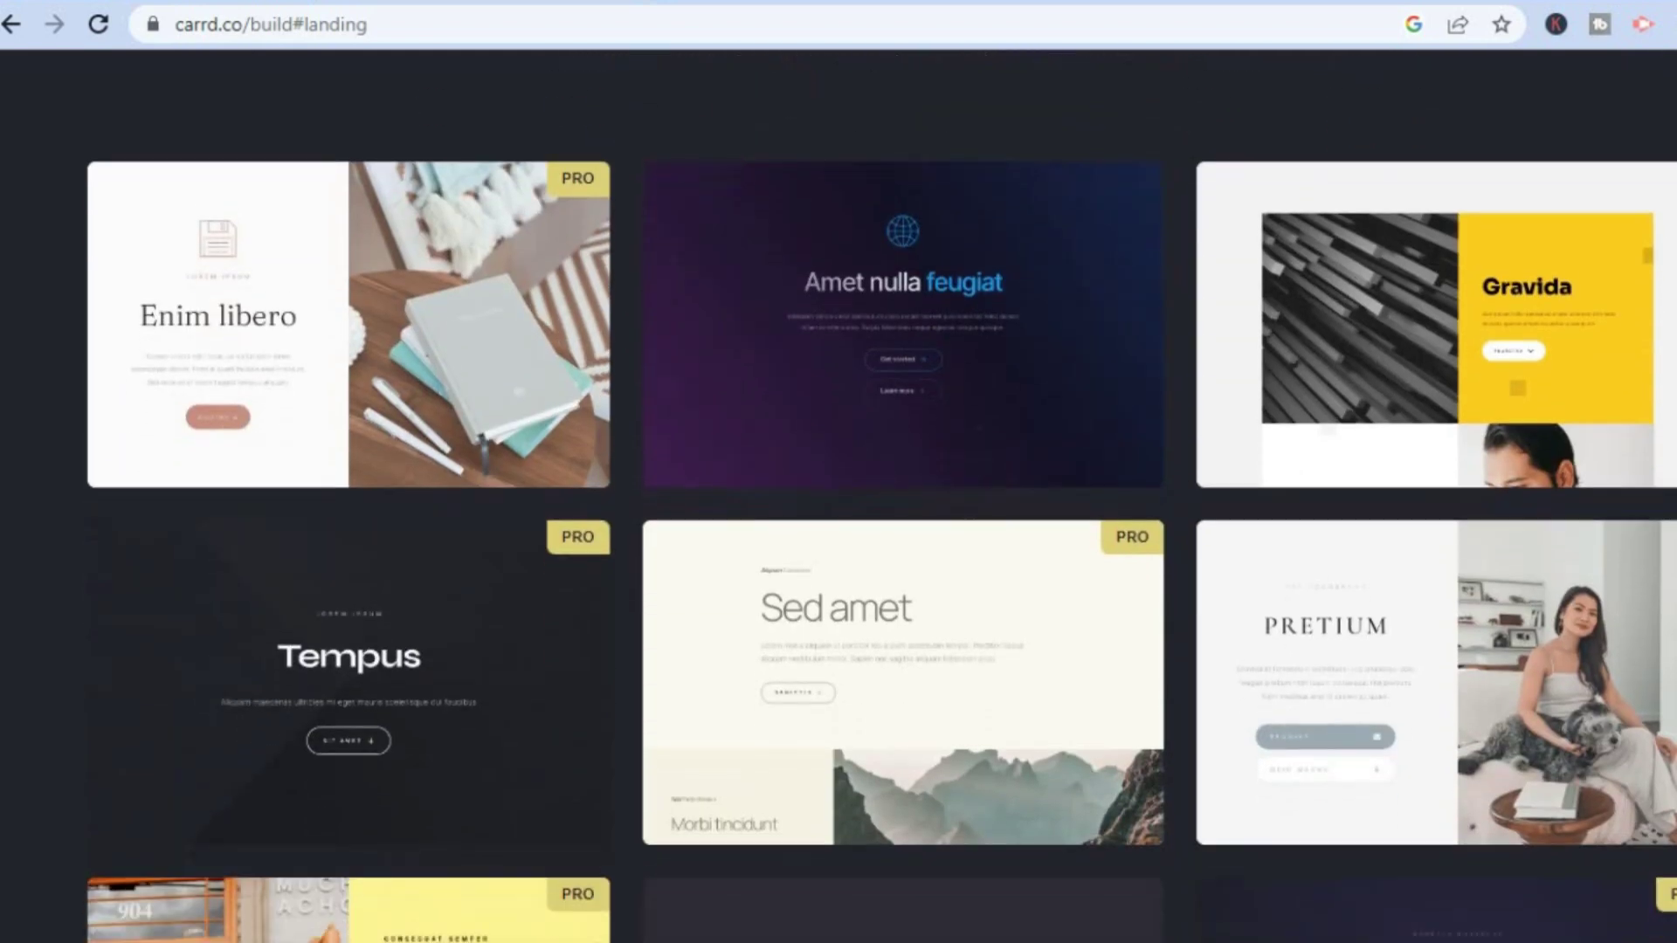
{"action": "scroll", "coordinate": [839, 498], "scroll_direction": "down", "scroll_amount": 1}
{"action": "scroll", "coordinate": [839, 499], "scroll_direction": "down", "scroll_amount": 1}
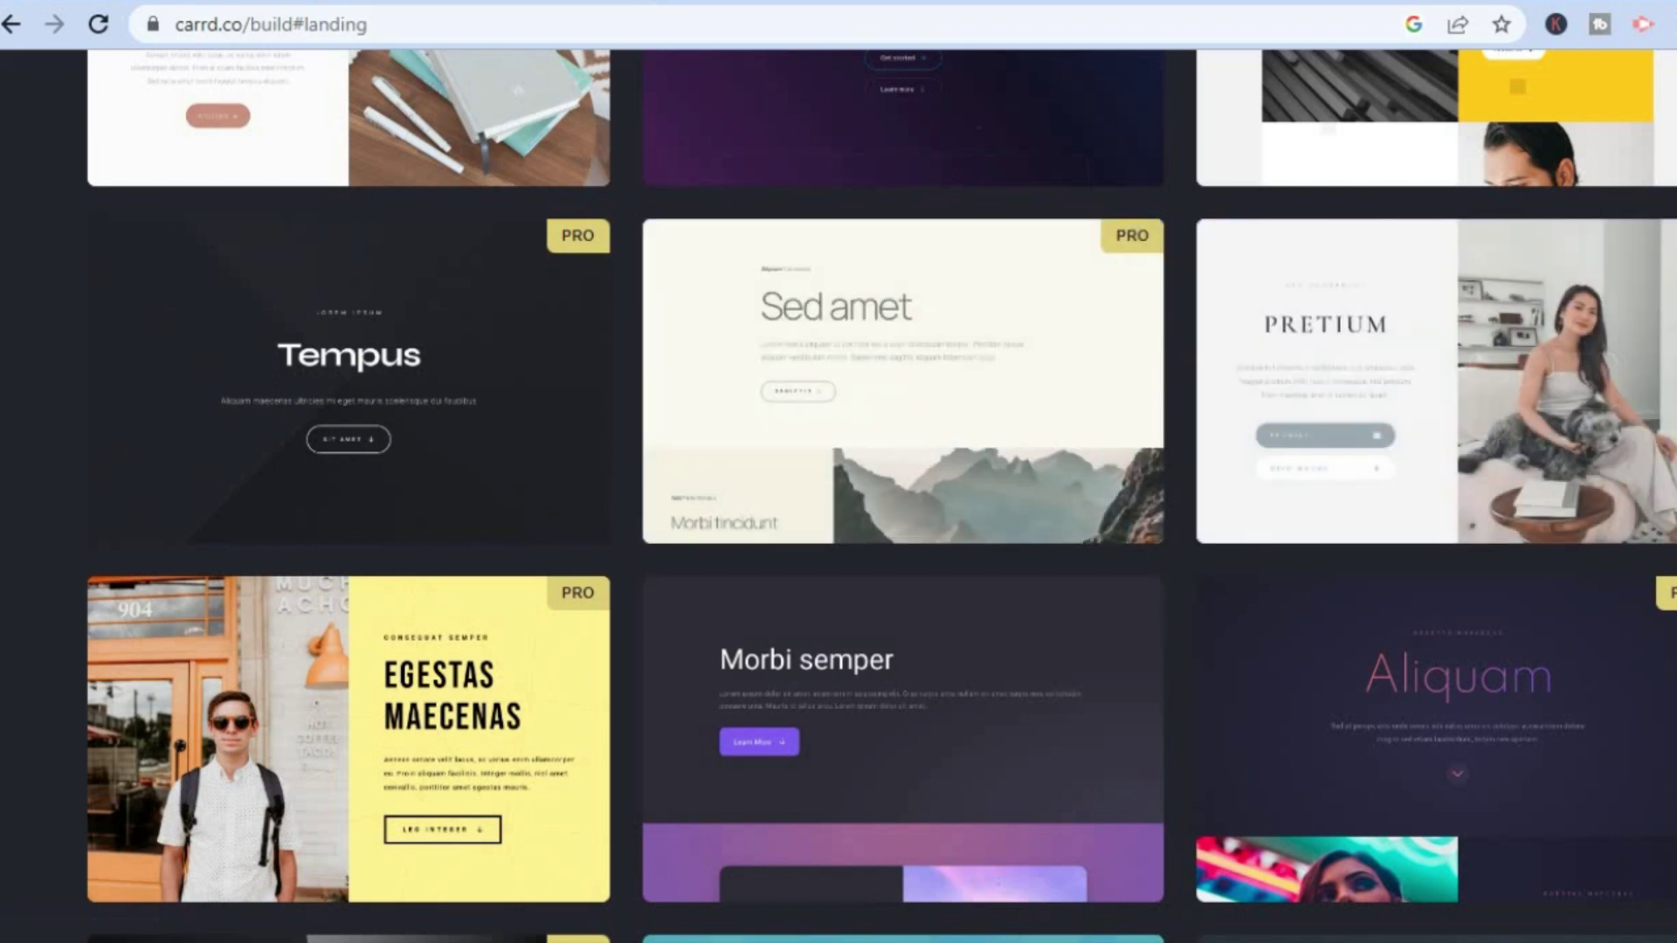
{"action": "scroll", "coordinate": [1376, 404], "scroll_direction": "down", "scroll_amount": 1}
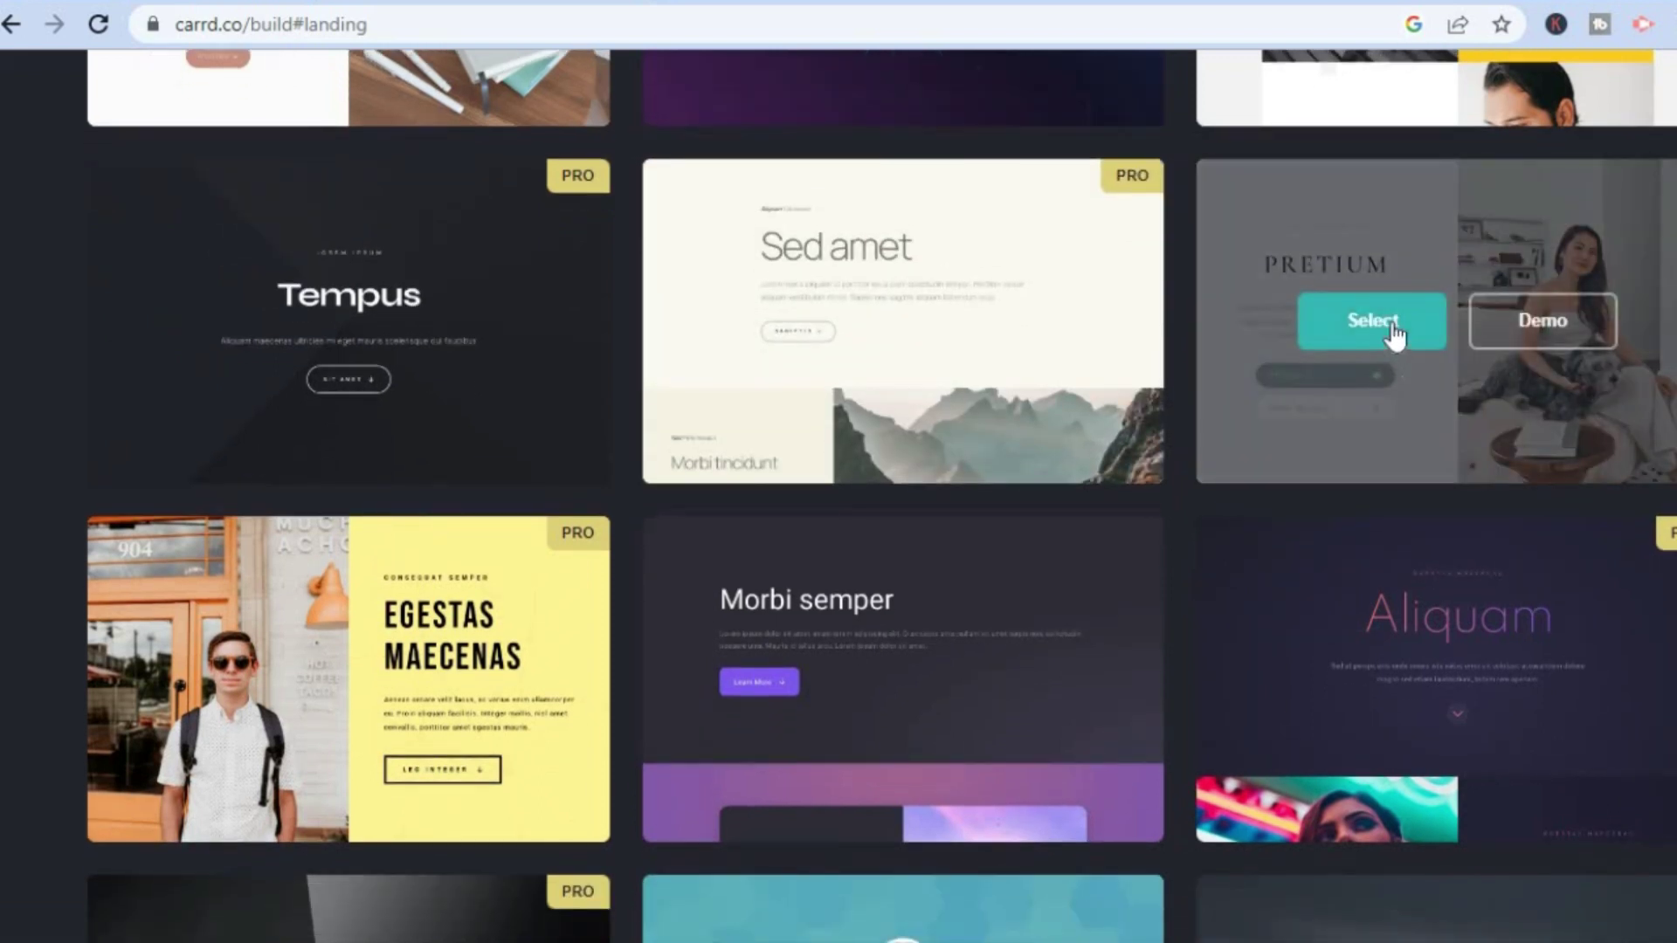
{"action": "left_click", "coordinate": [1389, 327]}
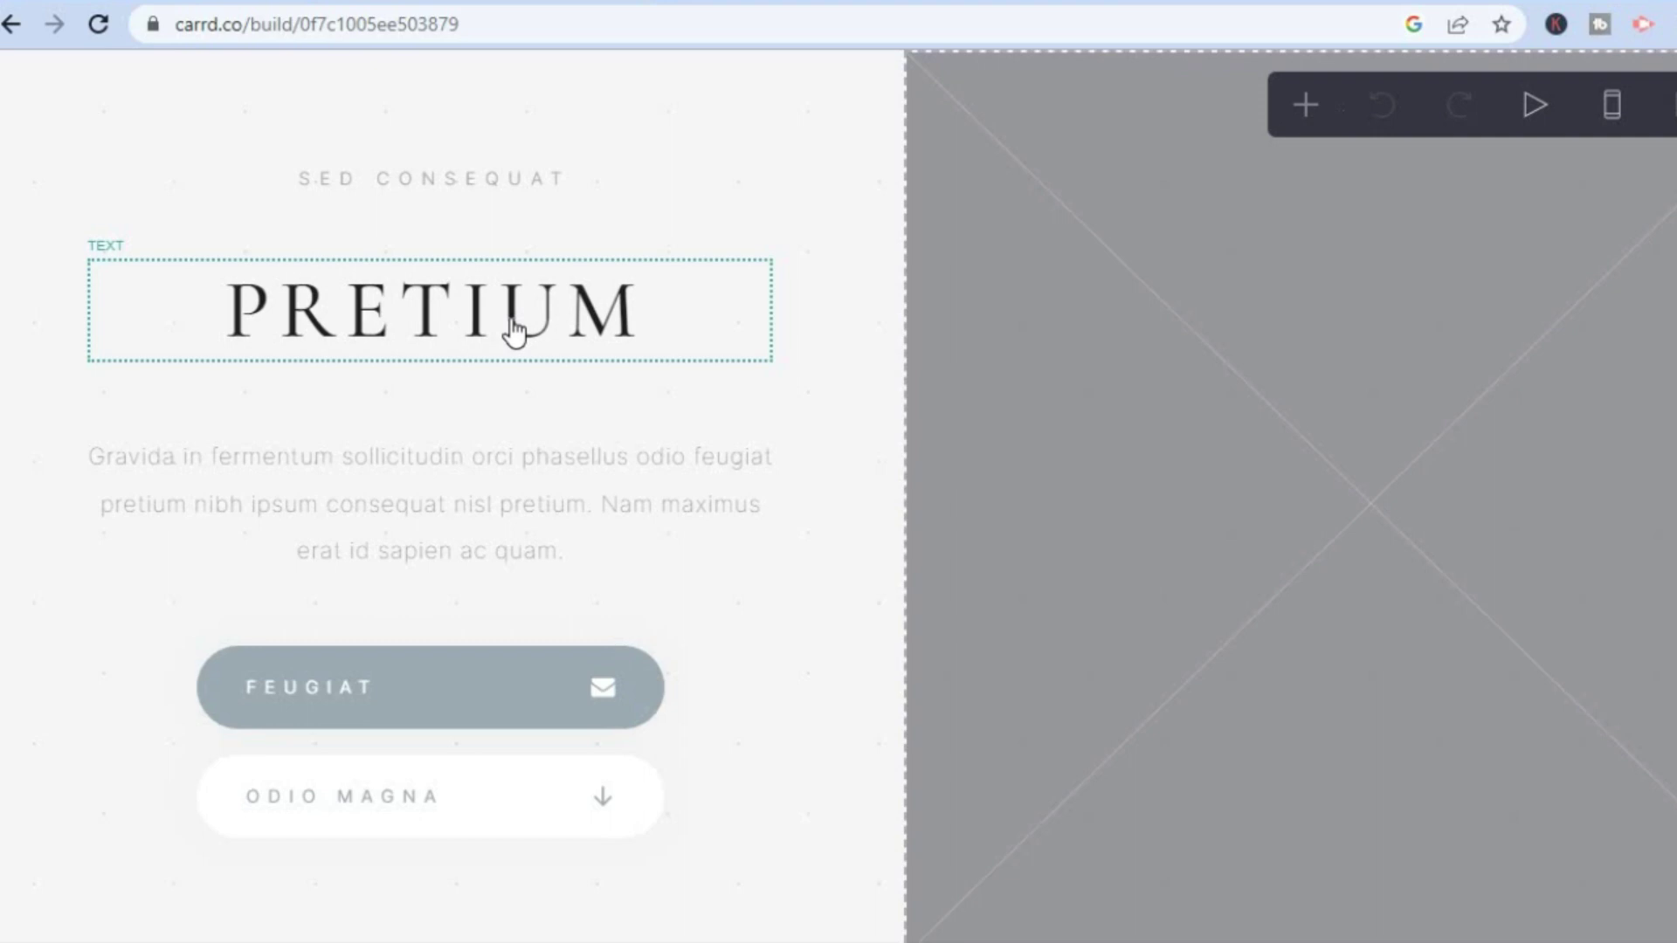
- Replace the Site Title 'Pretium' with 'TEXT' and confirm
{"action": "left_click", "coordinate": [642, 312]}
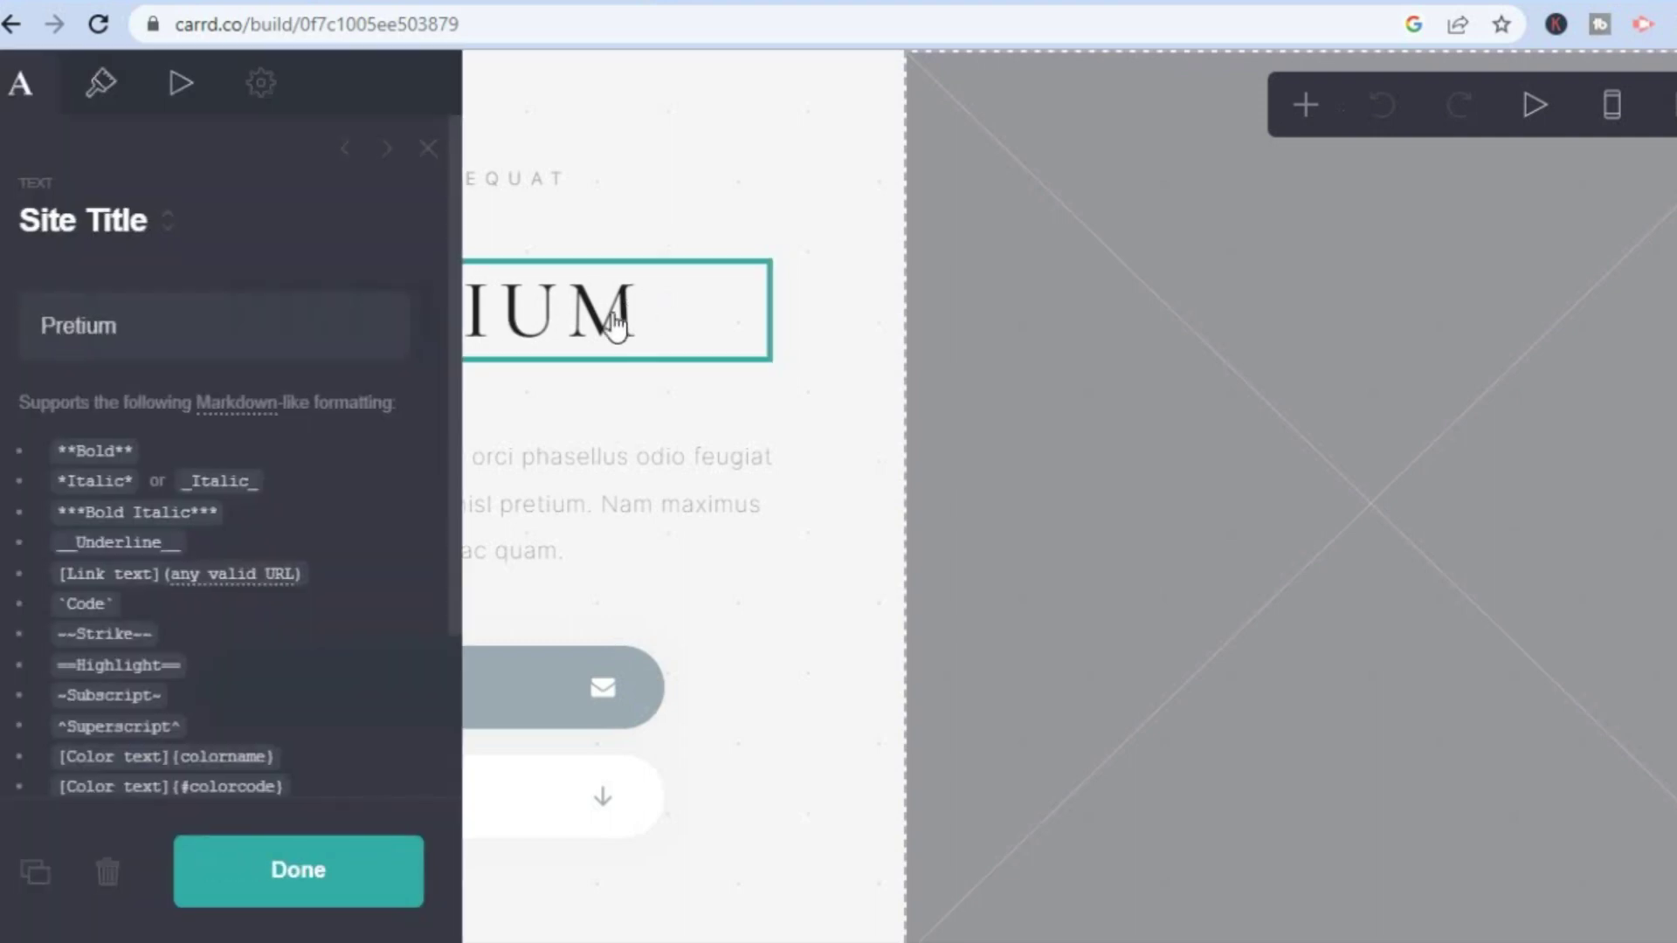
{"action": "left_click_drag", "start_coordinate": [118, 325], "coordinate": [6, 330]}
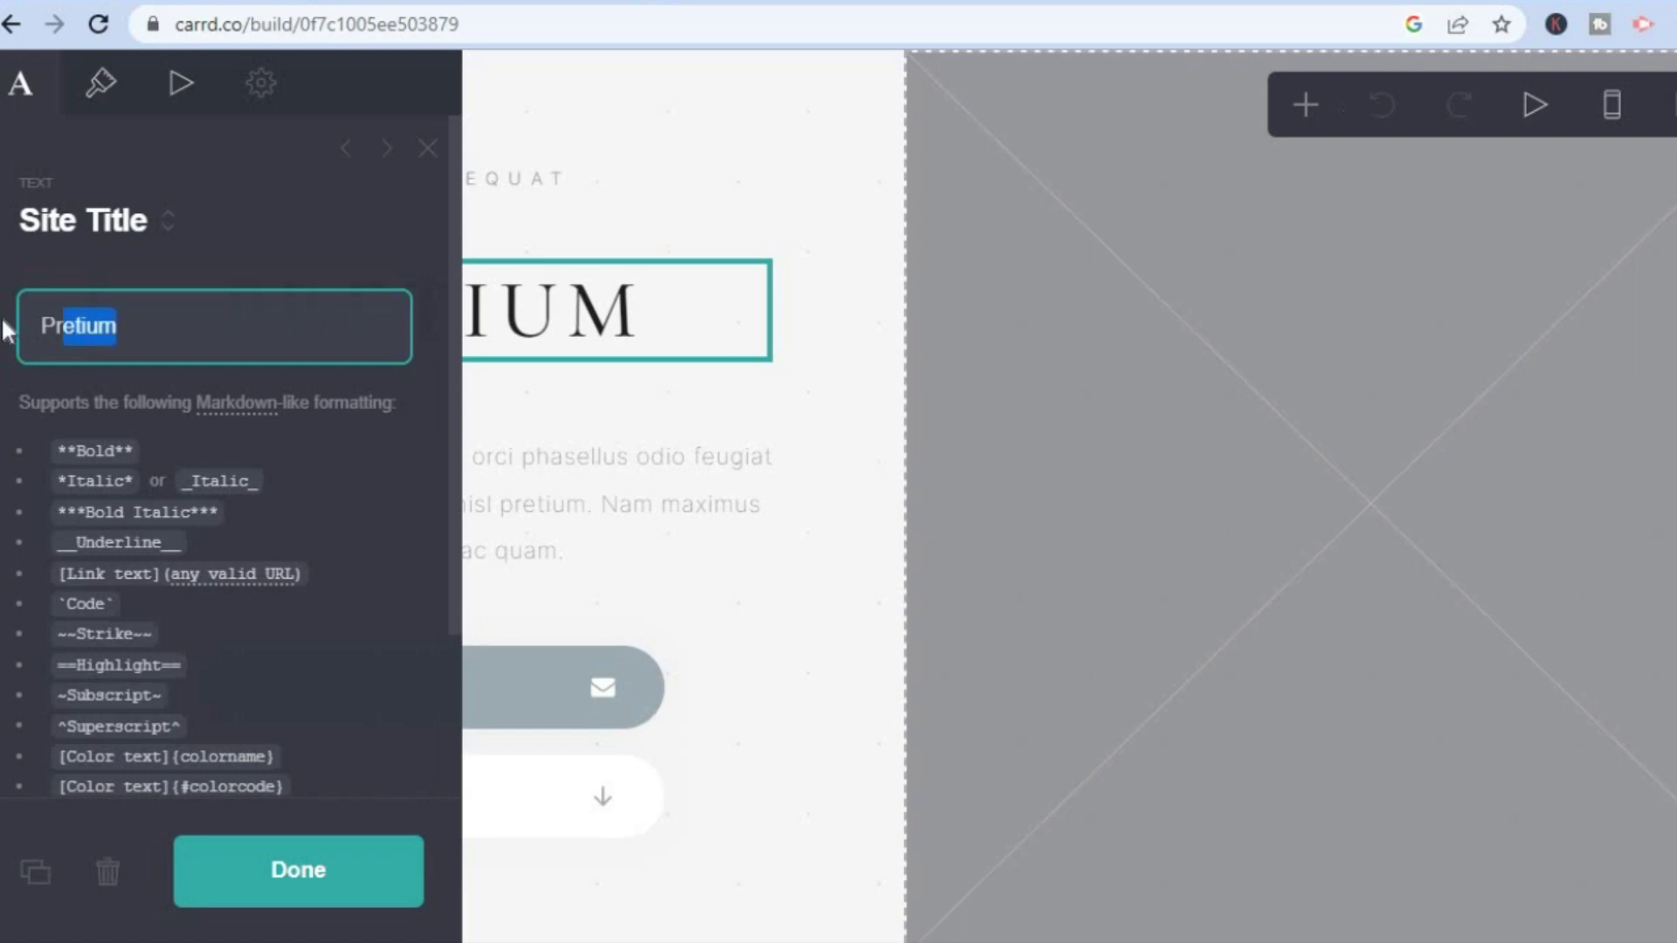
{"action": "type", "text": "T"}
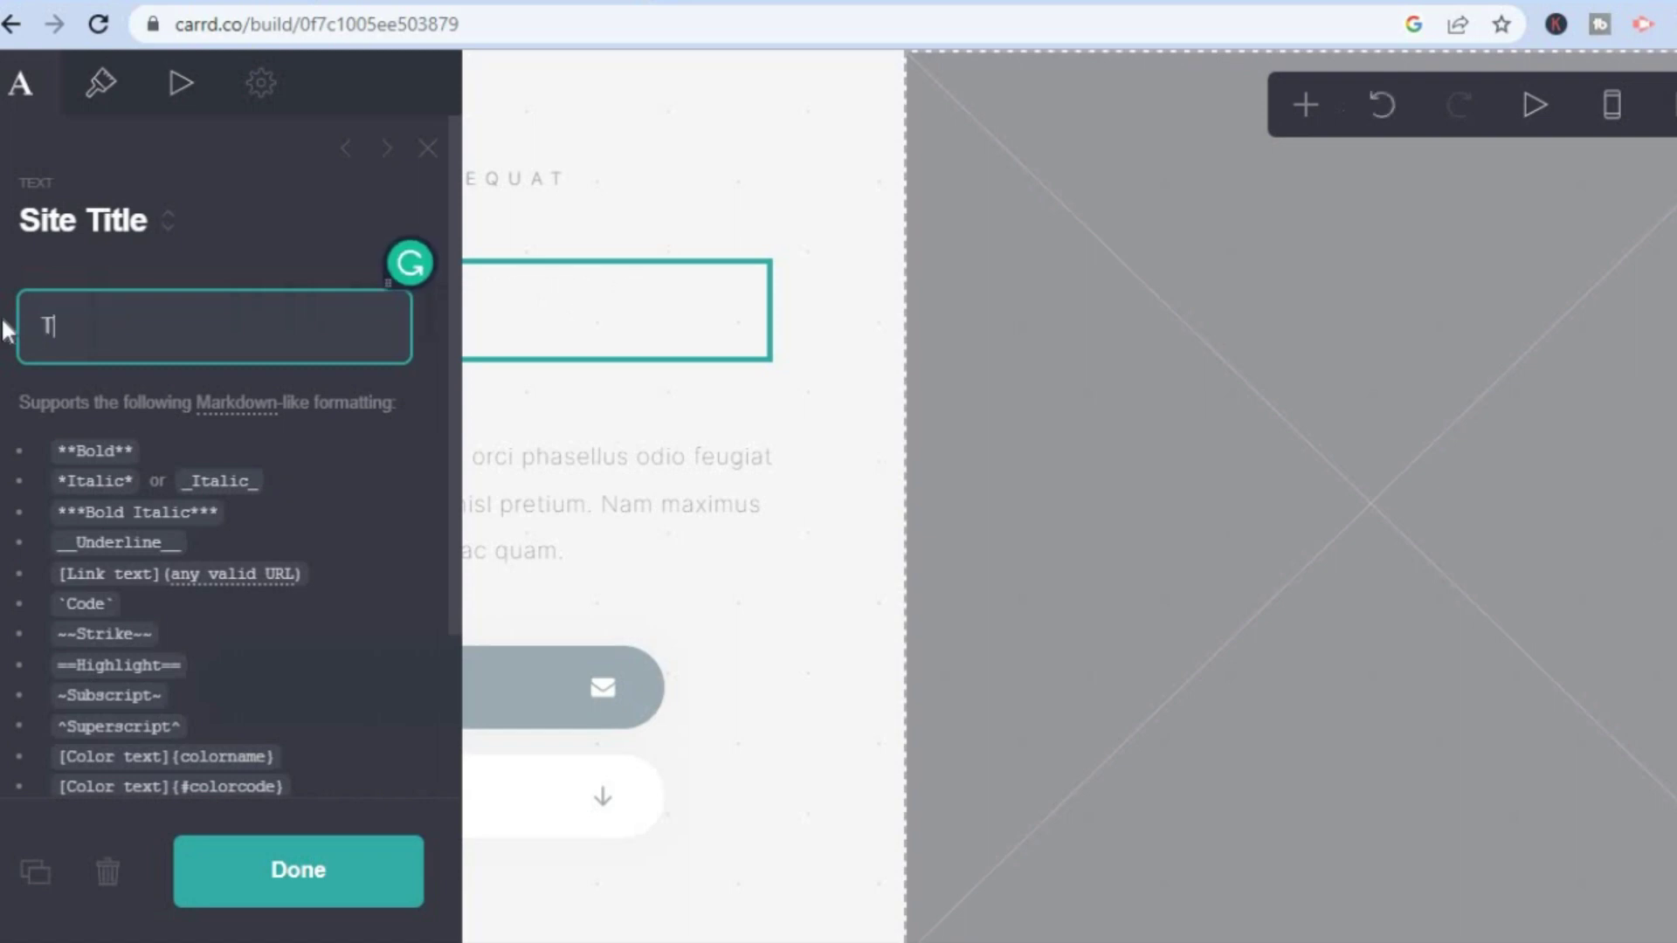
{"action": "type", "text": "EXT"}
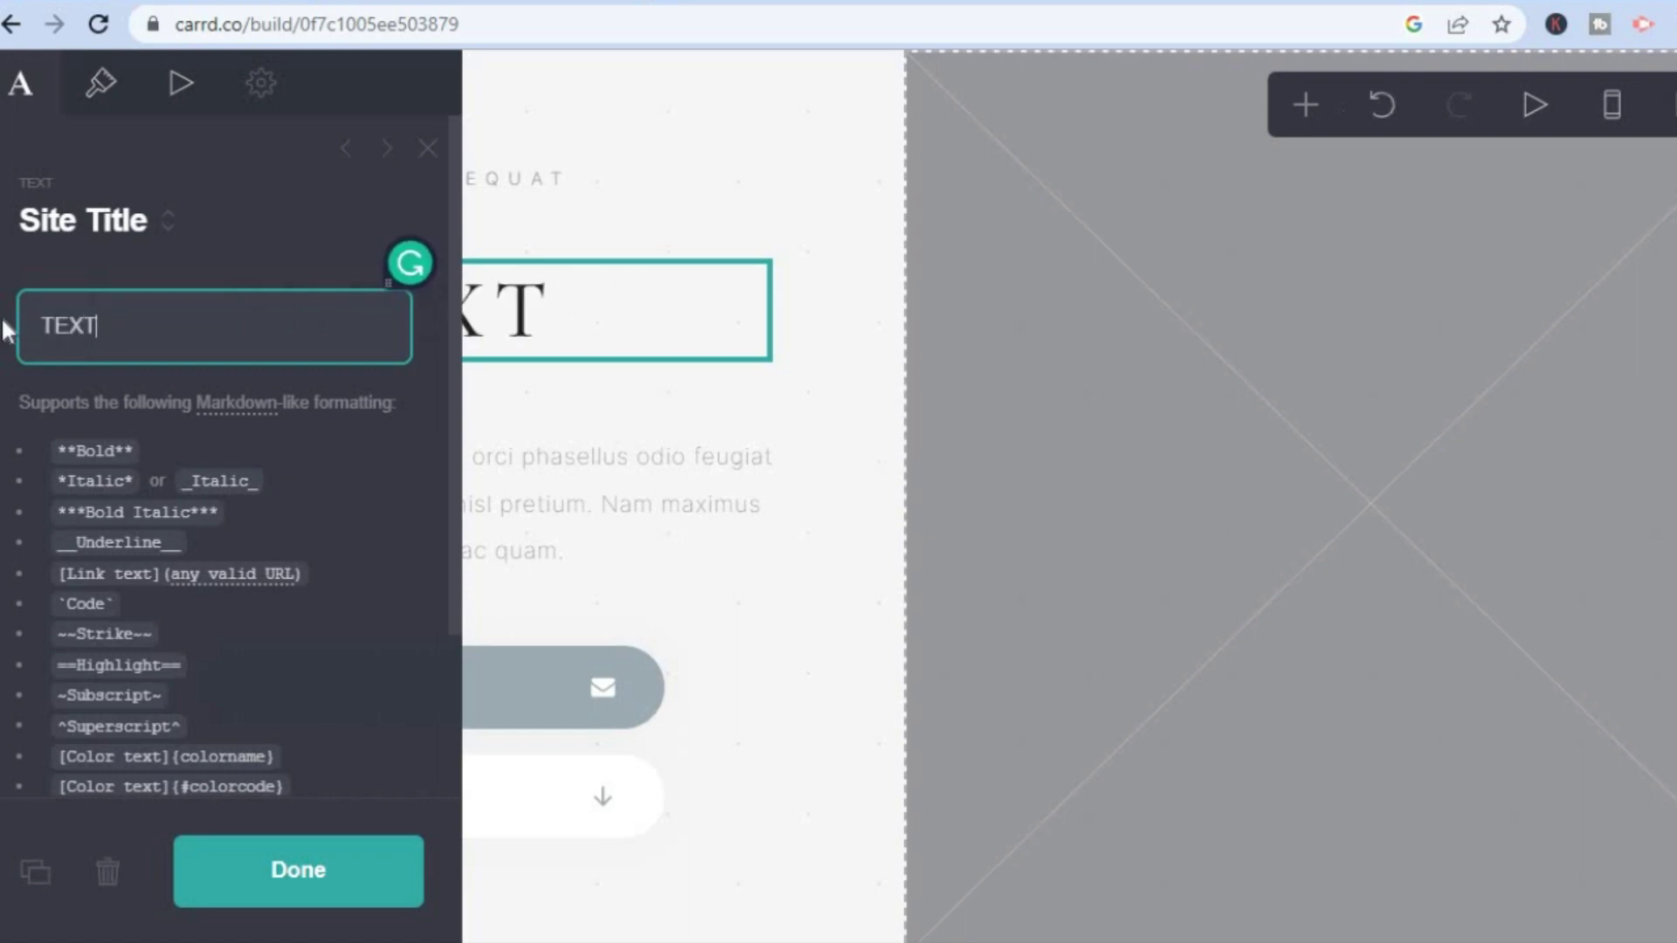
{"action": "left_click", "coordinate": [296, 865]}
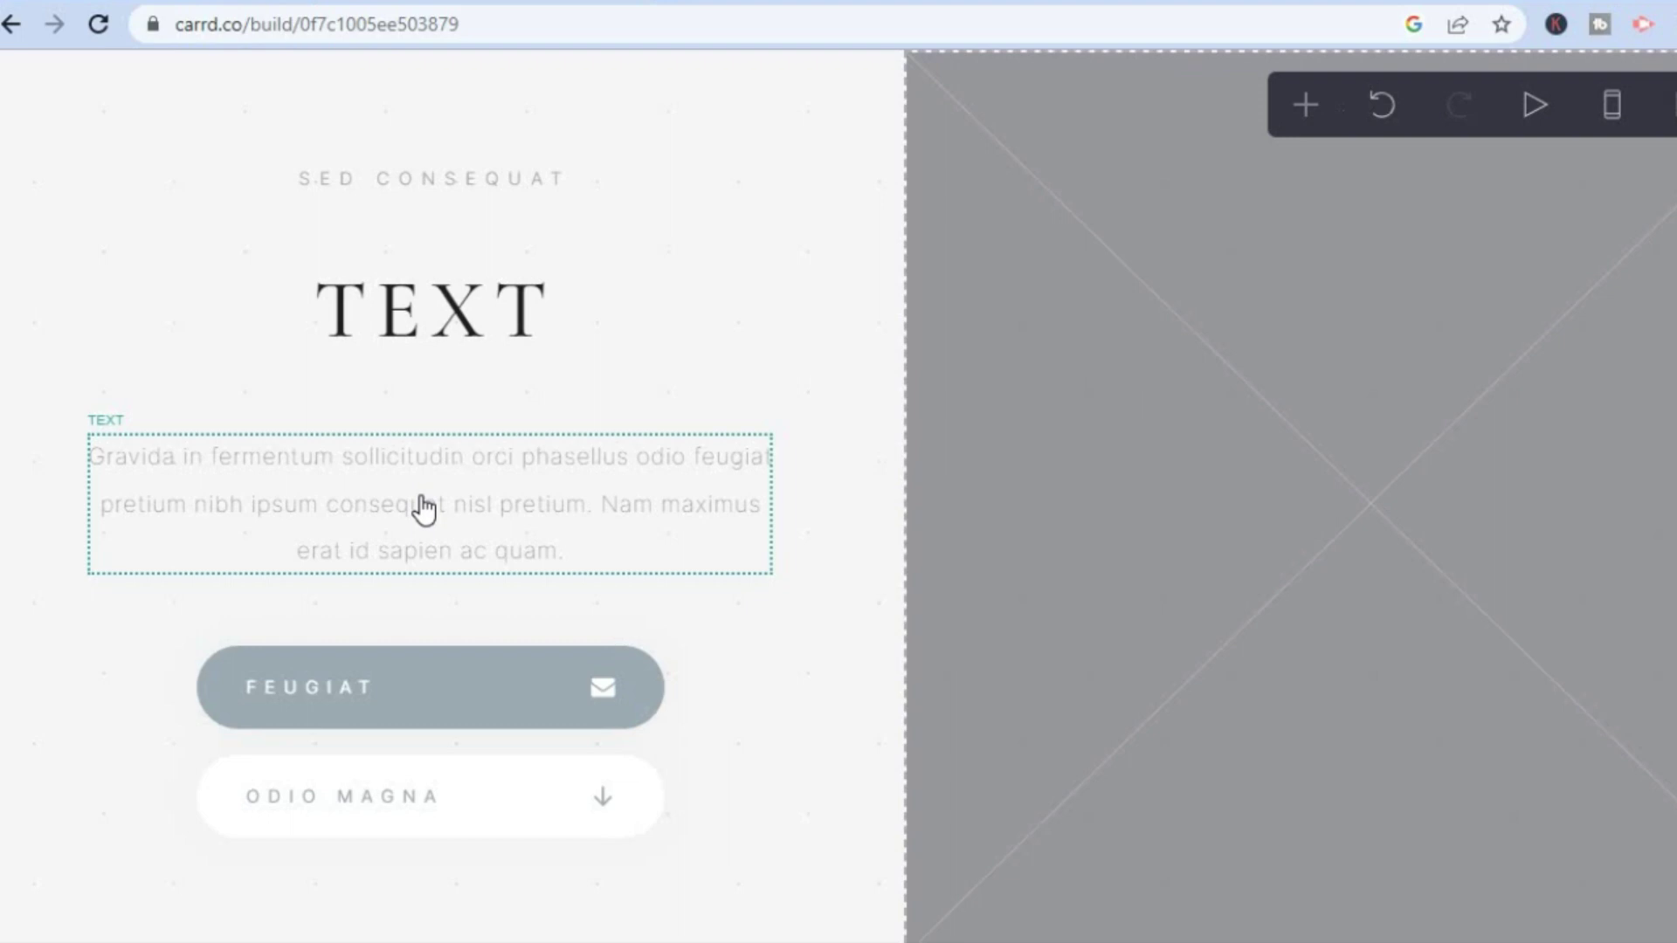
- Delete the paragraph beneath the heading and the image in the right column
{"action": "left_click", "coordinate": [422, 509]}
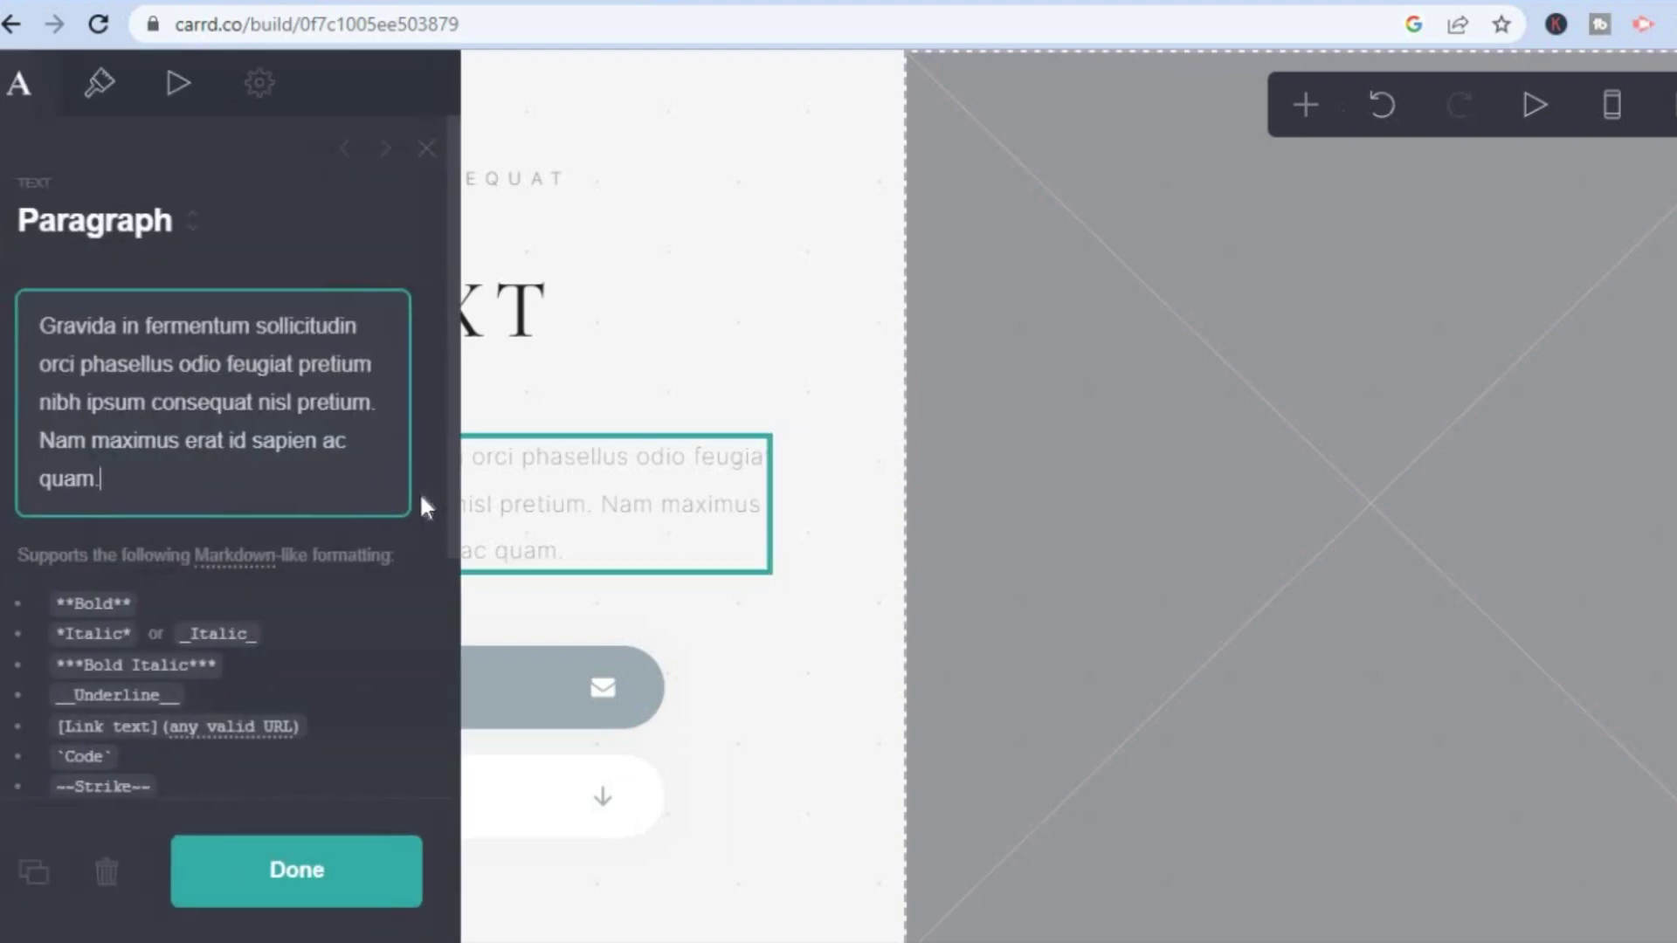
{"action": "left_click", "coordinate": [103, 875]}
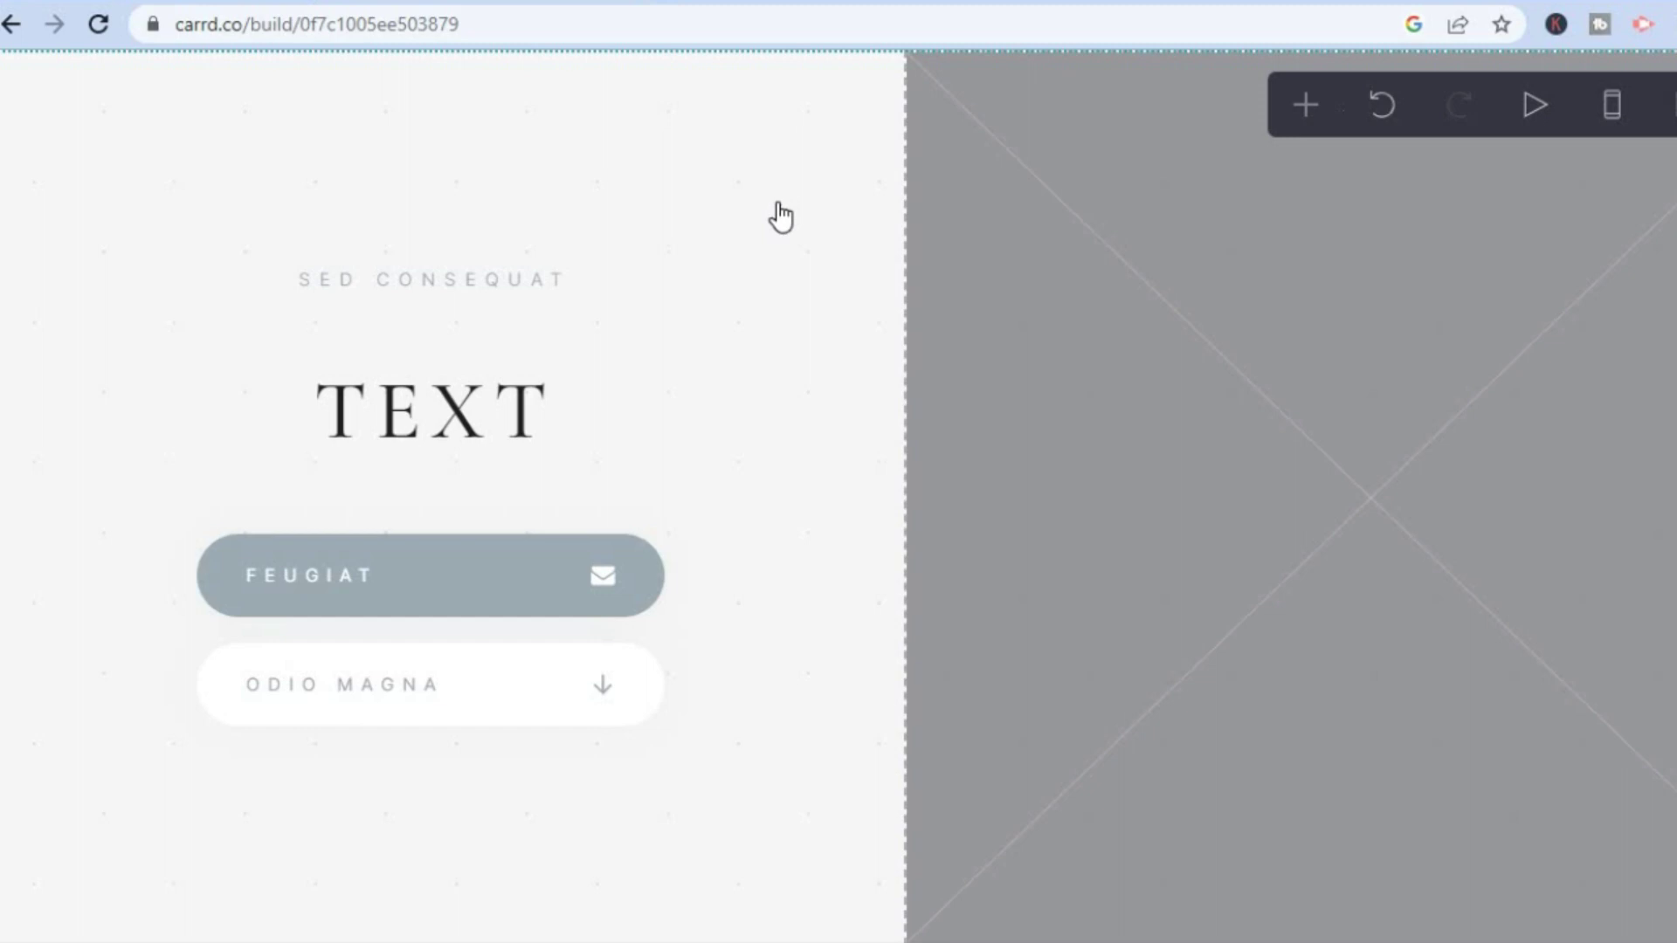
{"action": "left_click", "coordinate": [1064, 271]}
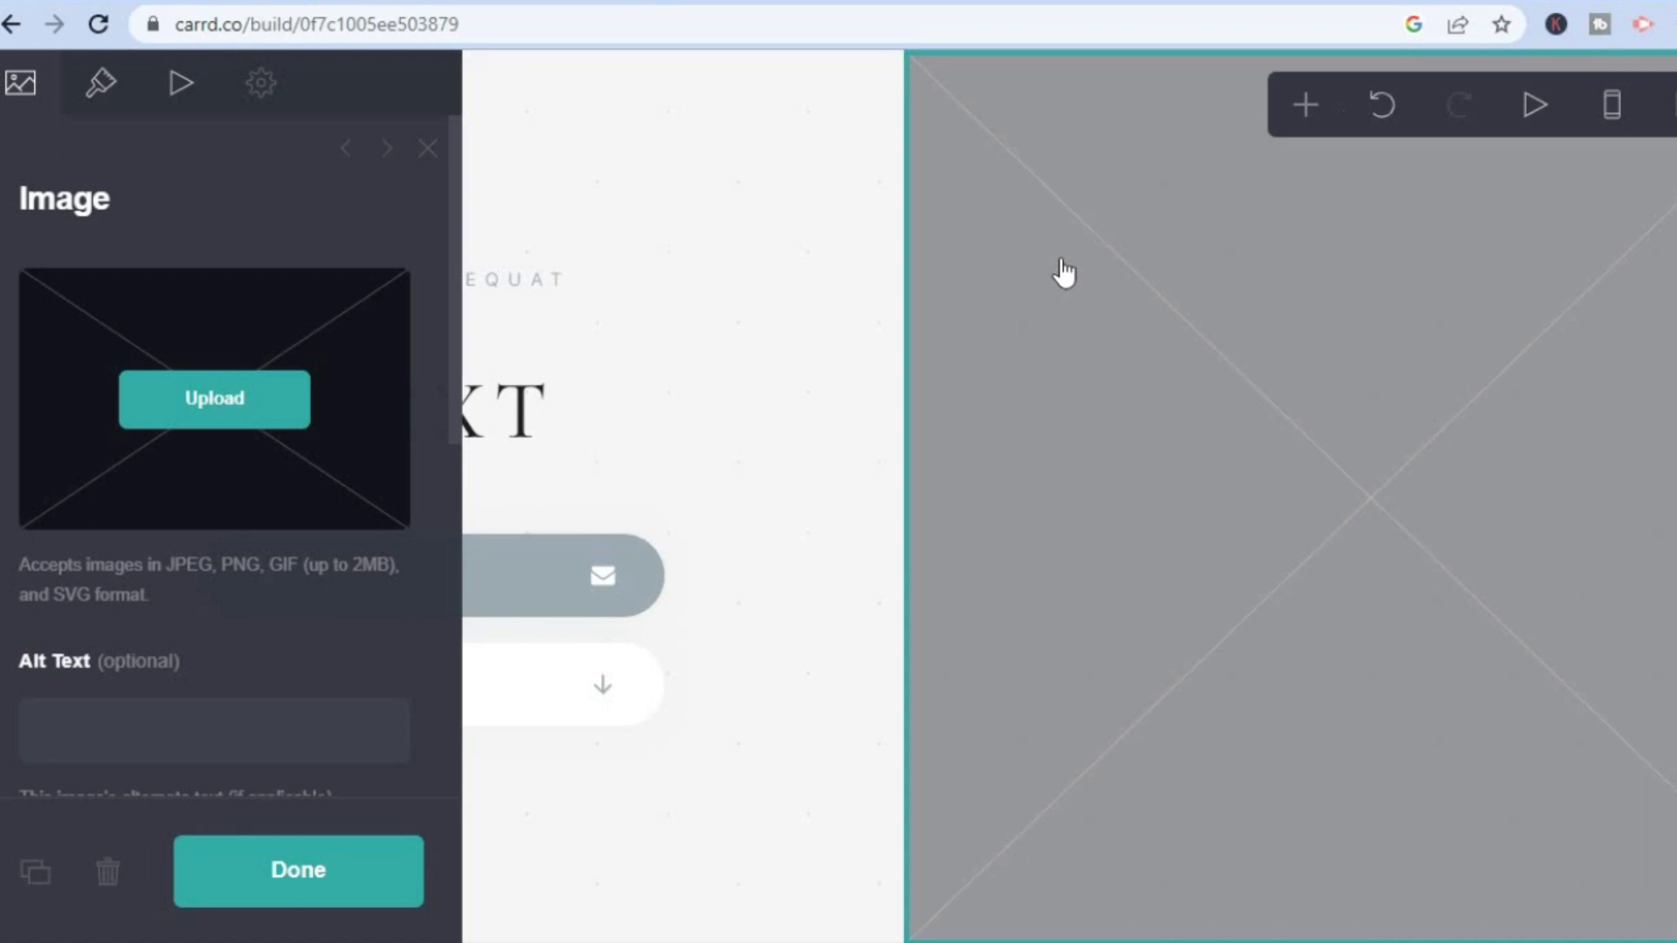
{"action": "left_click", "coordinate": [107, 878]}
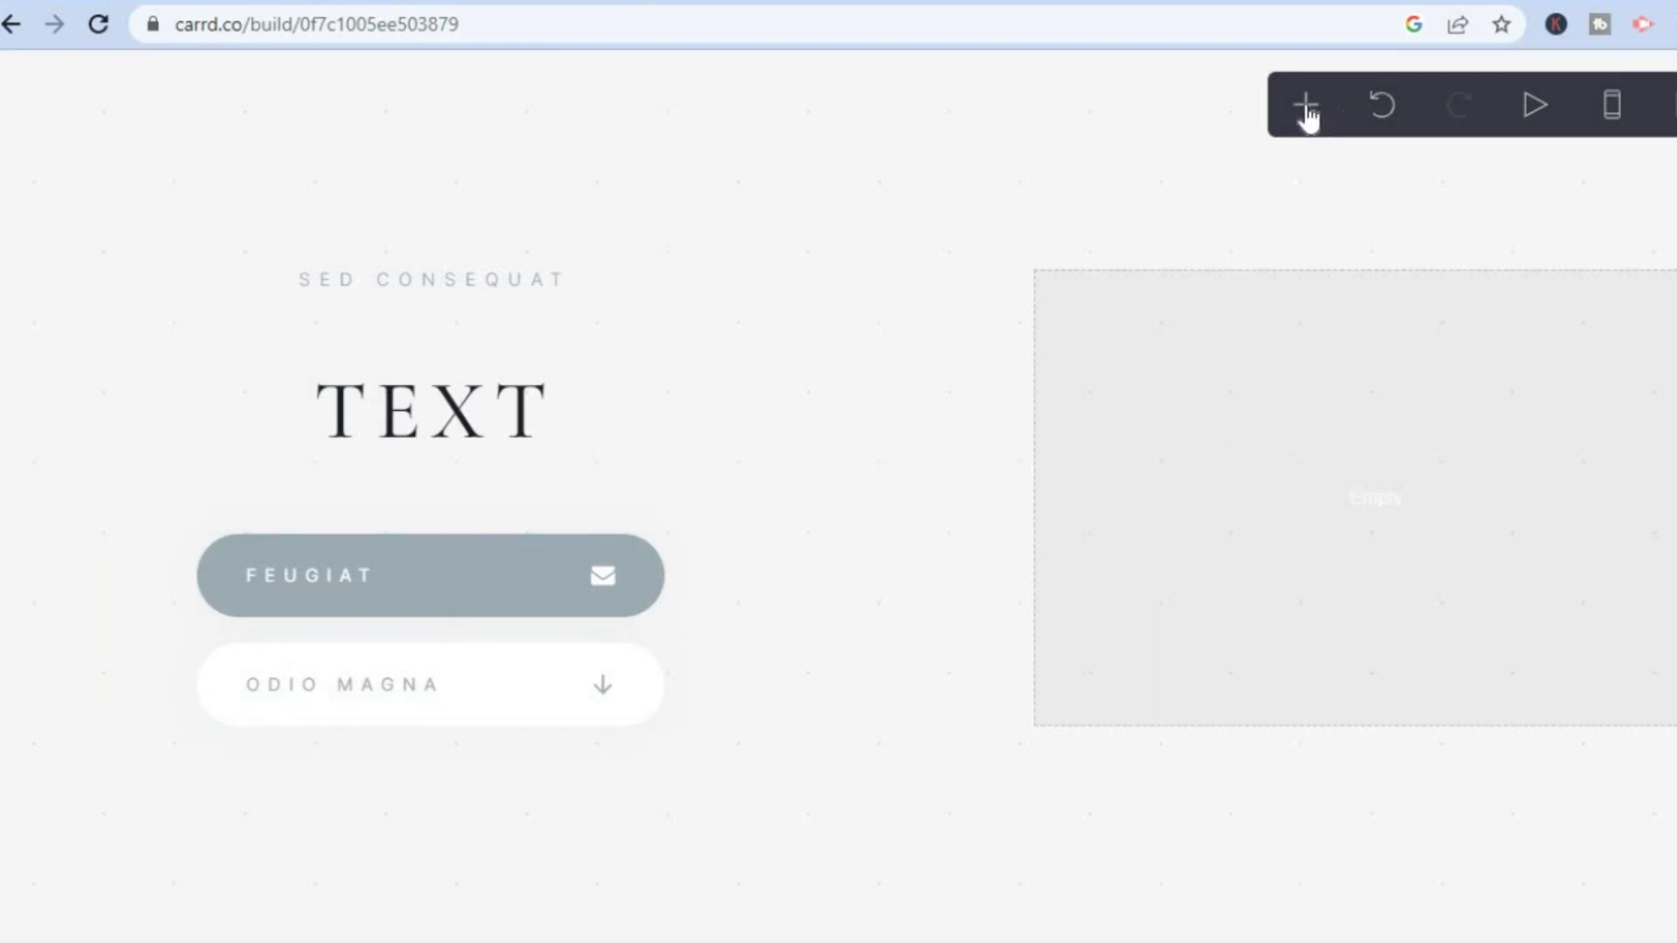
- Add a video element, change its video source type, and close its settings
{"action": "left_click", "coordinate": [1306, 107]}
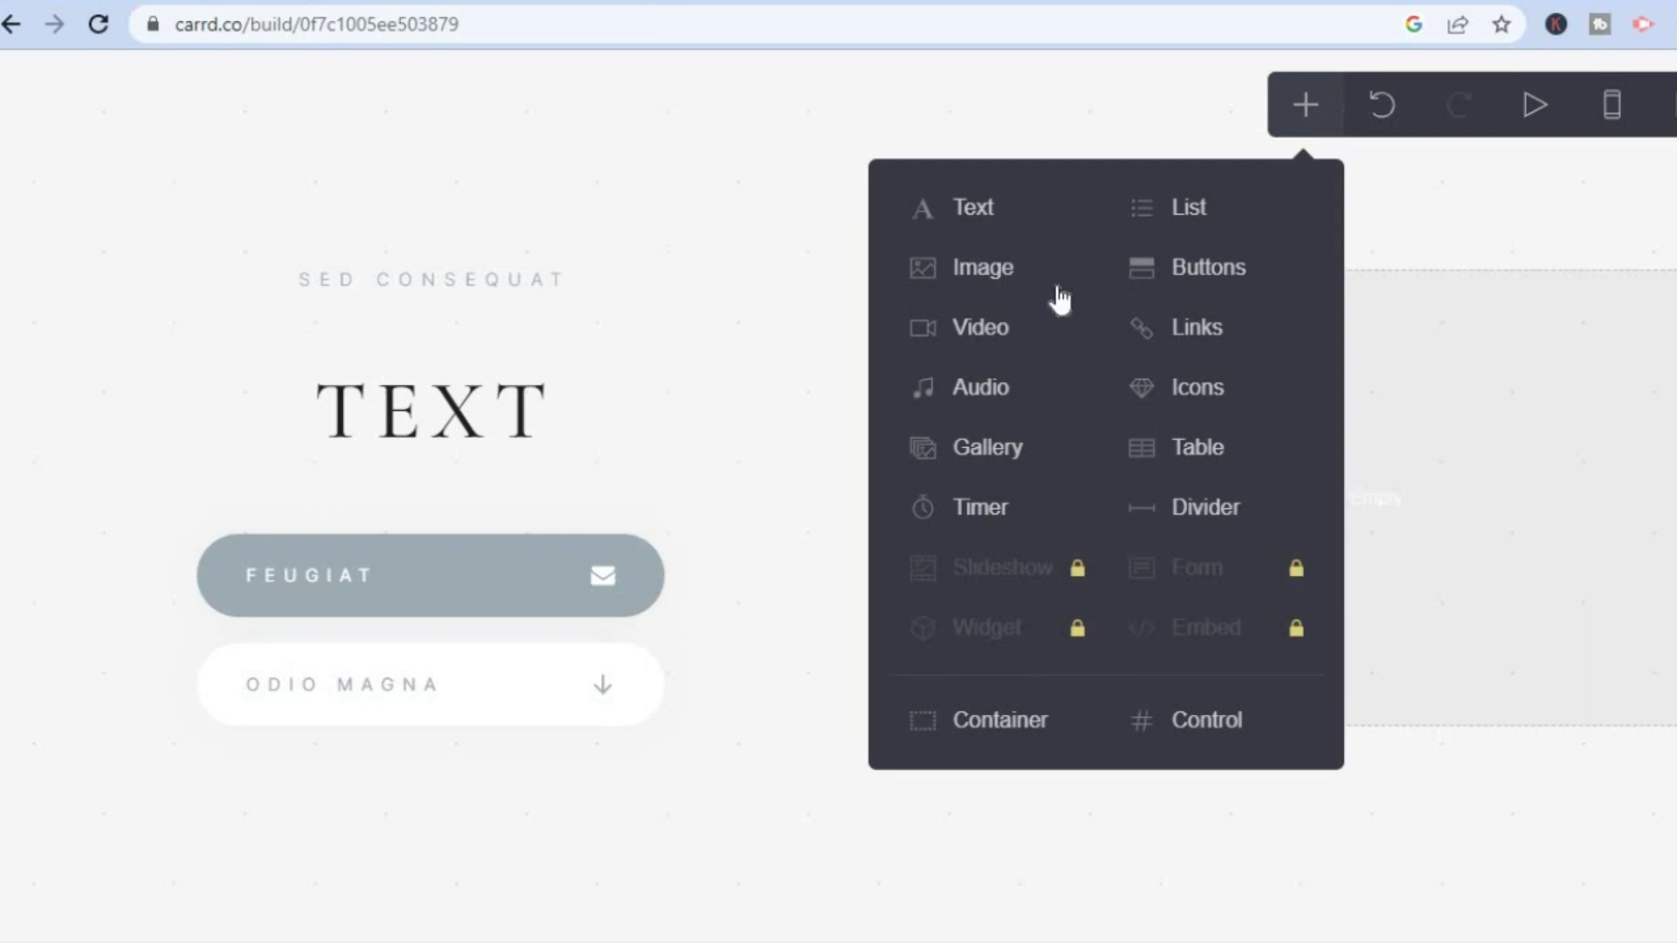
{"action": "left_click", "coordinate": [986, 339]}
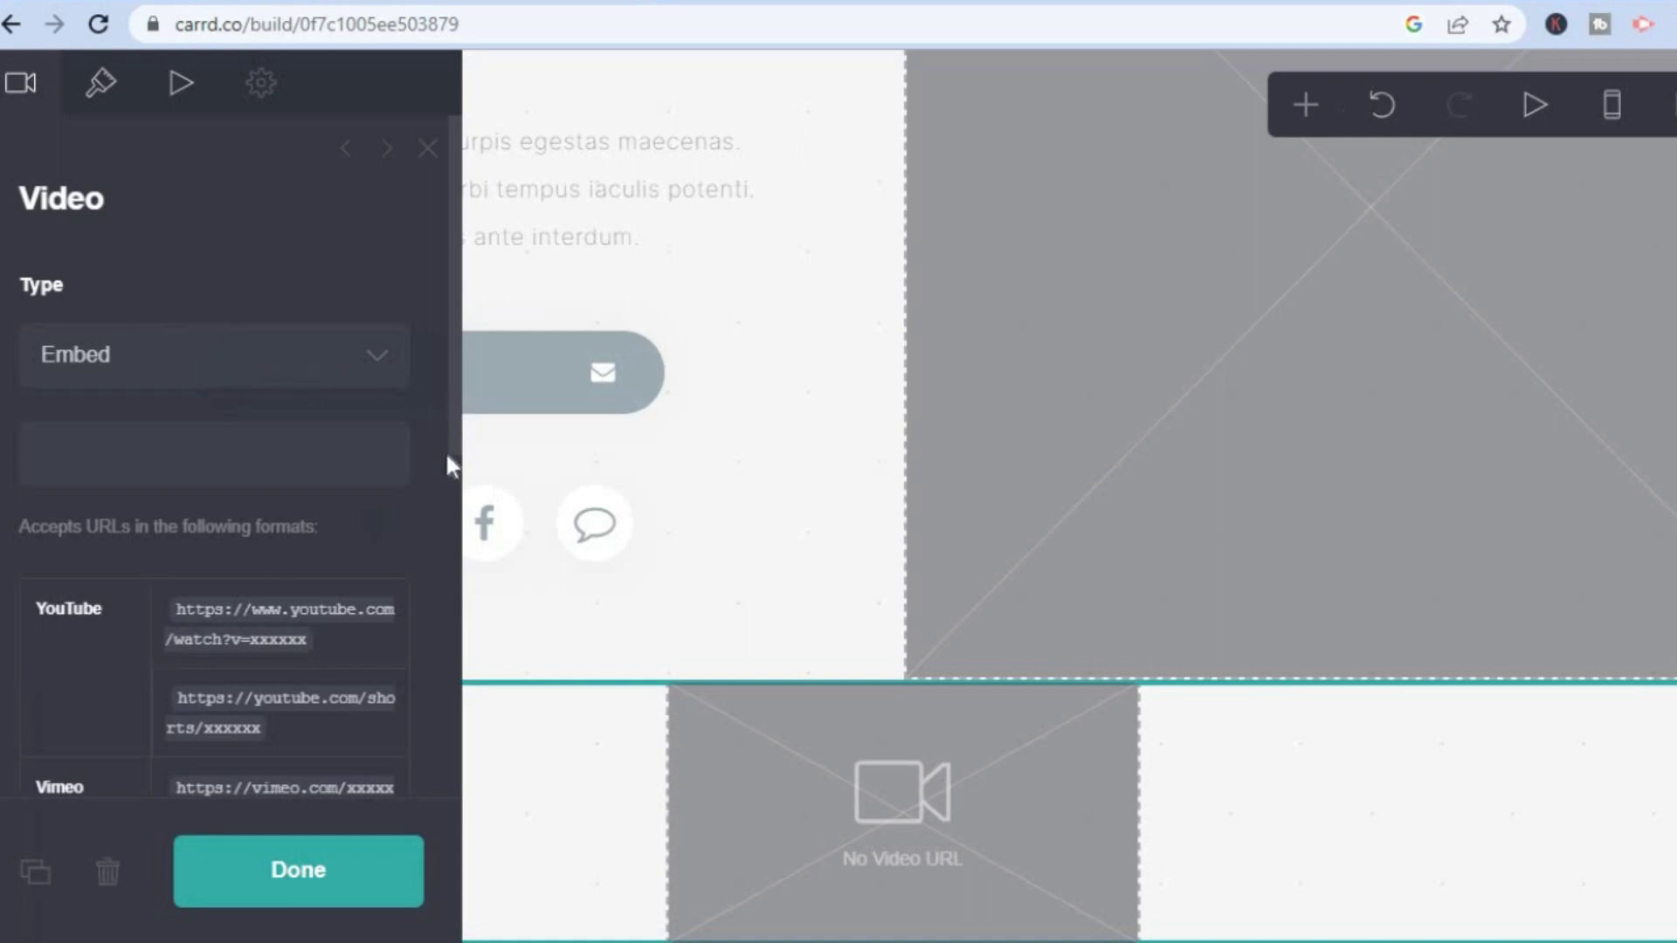
{"action": "scroll", "coordinate": [449, 525], "scroll_direction": "down", "scroll_amount": 3}
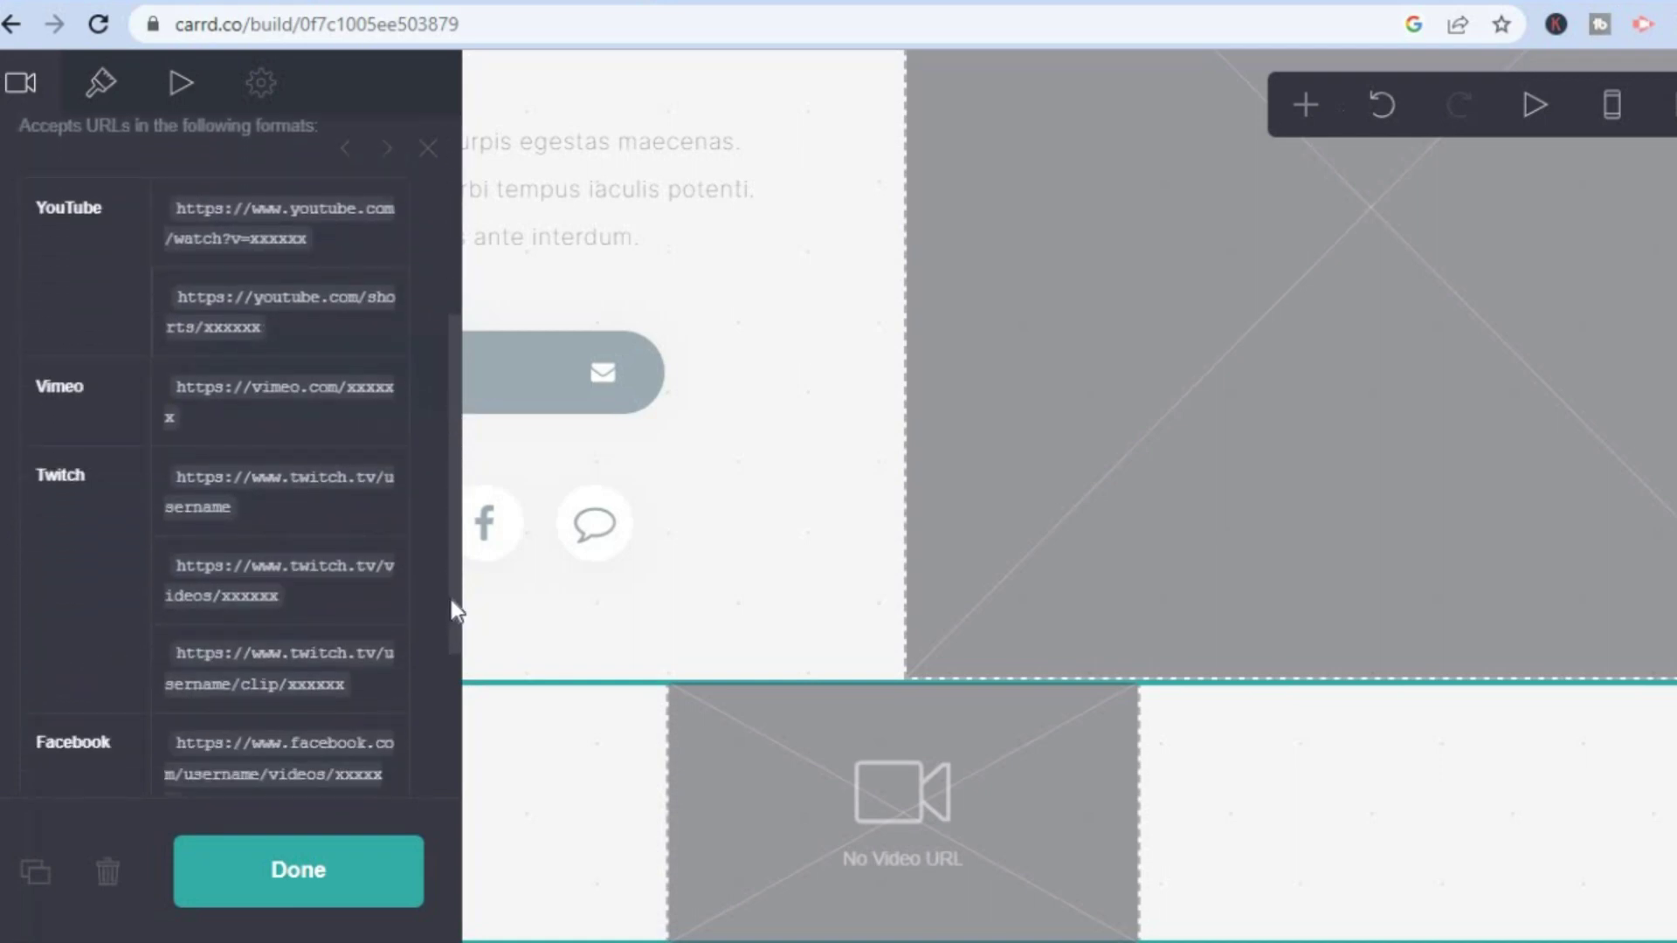
{"action": "scroll", "coordinate": [446, 735], "scroll_direction": "down", "scroll_amount": 2}
{"action": "scroll", "coordinate": [412, 450], "scroll_direction": "up", "scroll_amount": 5}
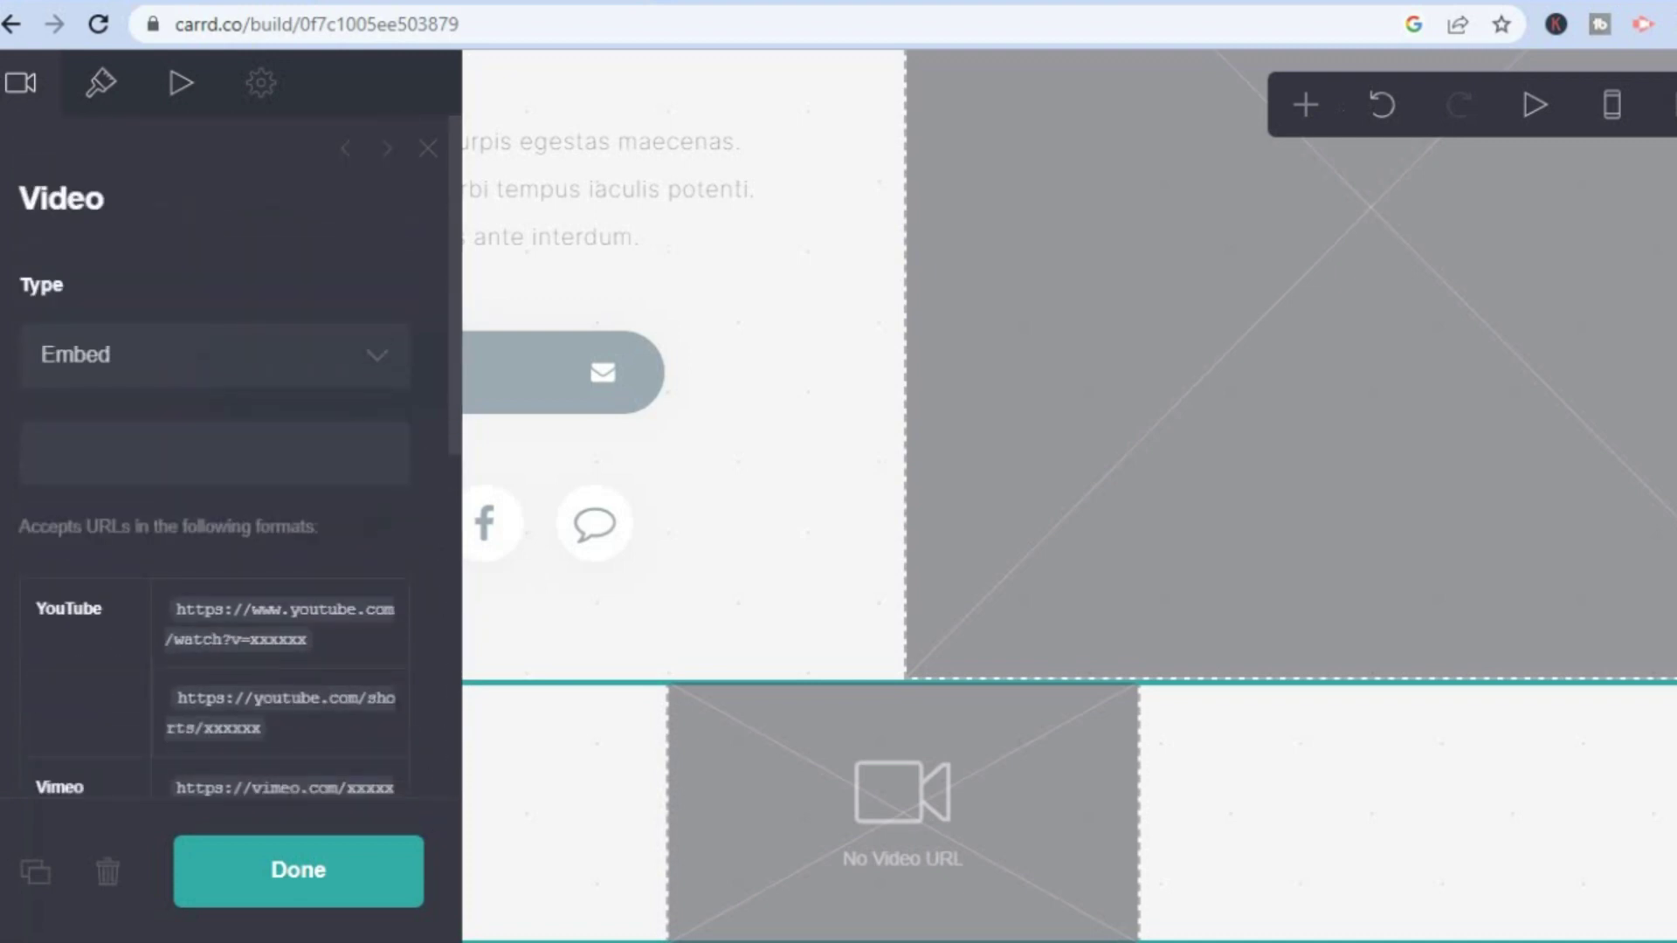
{"action": "left_click", "coordinate": [393, 452]}
{"action": "left_click", "coordinate": [331, 360]}
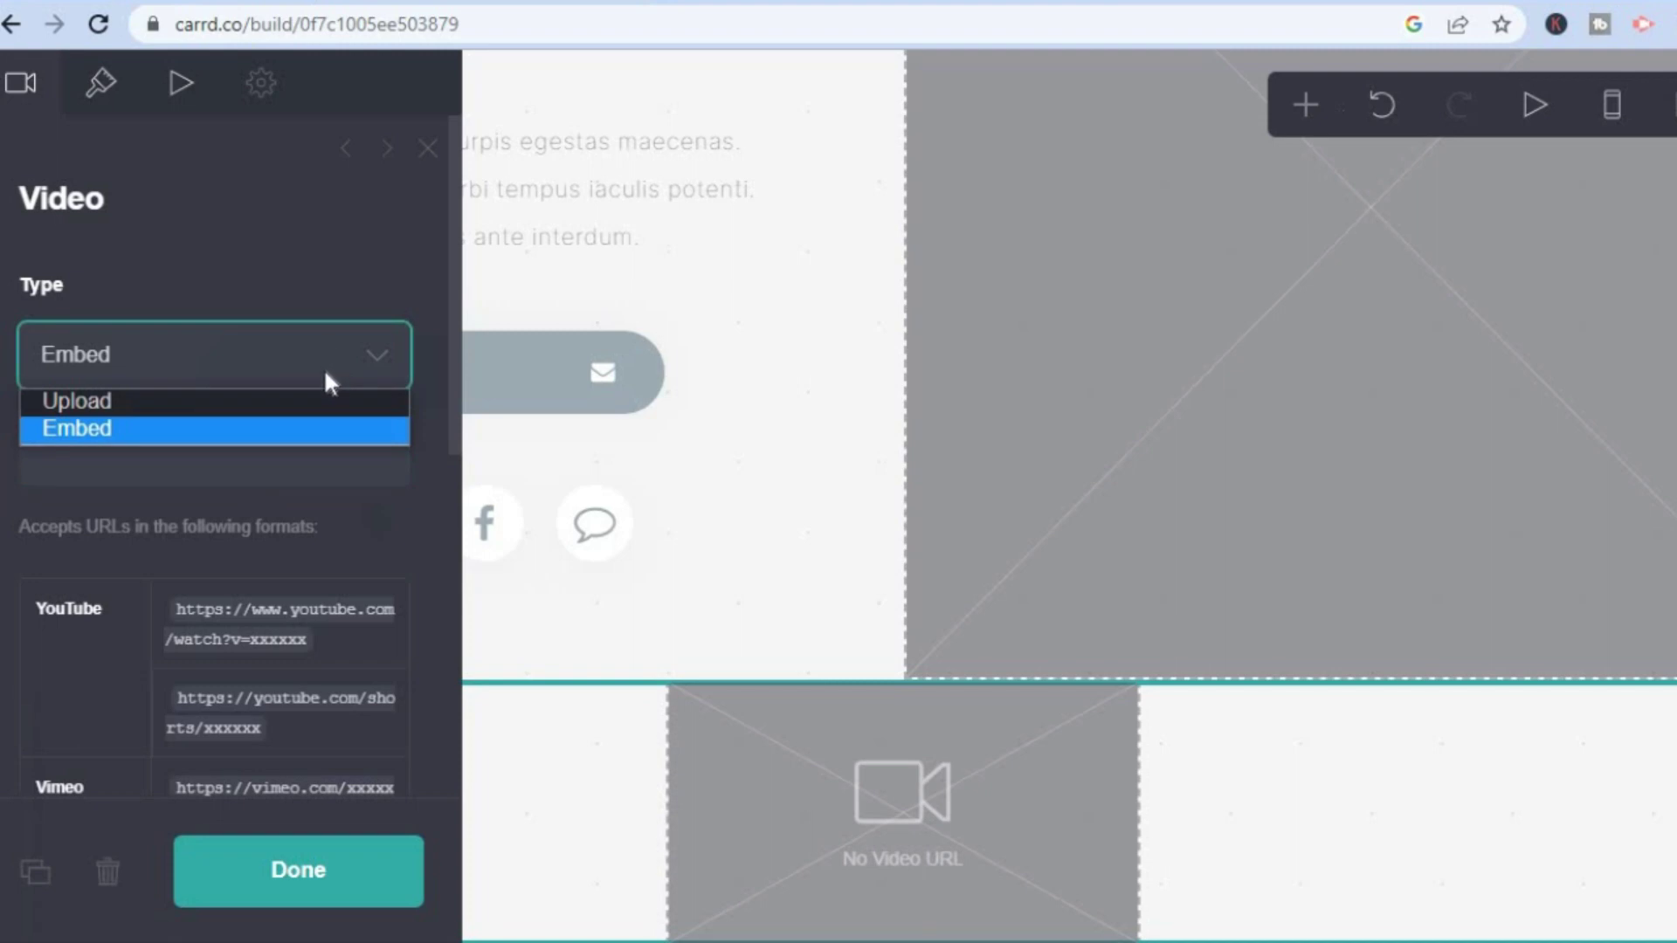
{"action": "left_click", "coordinate": [312, 401]}
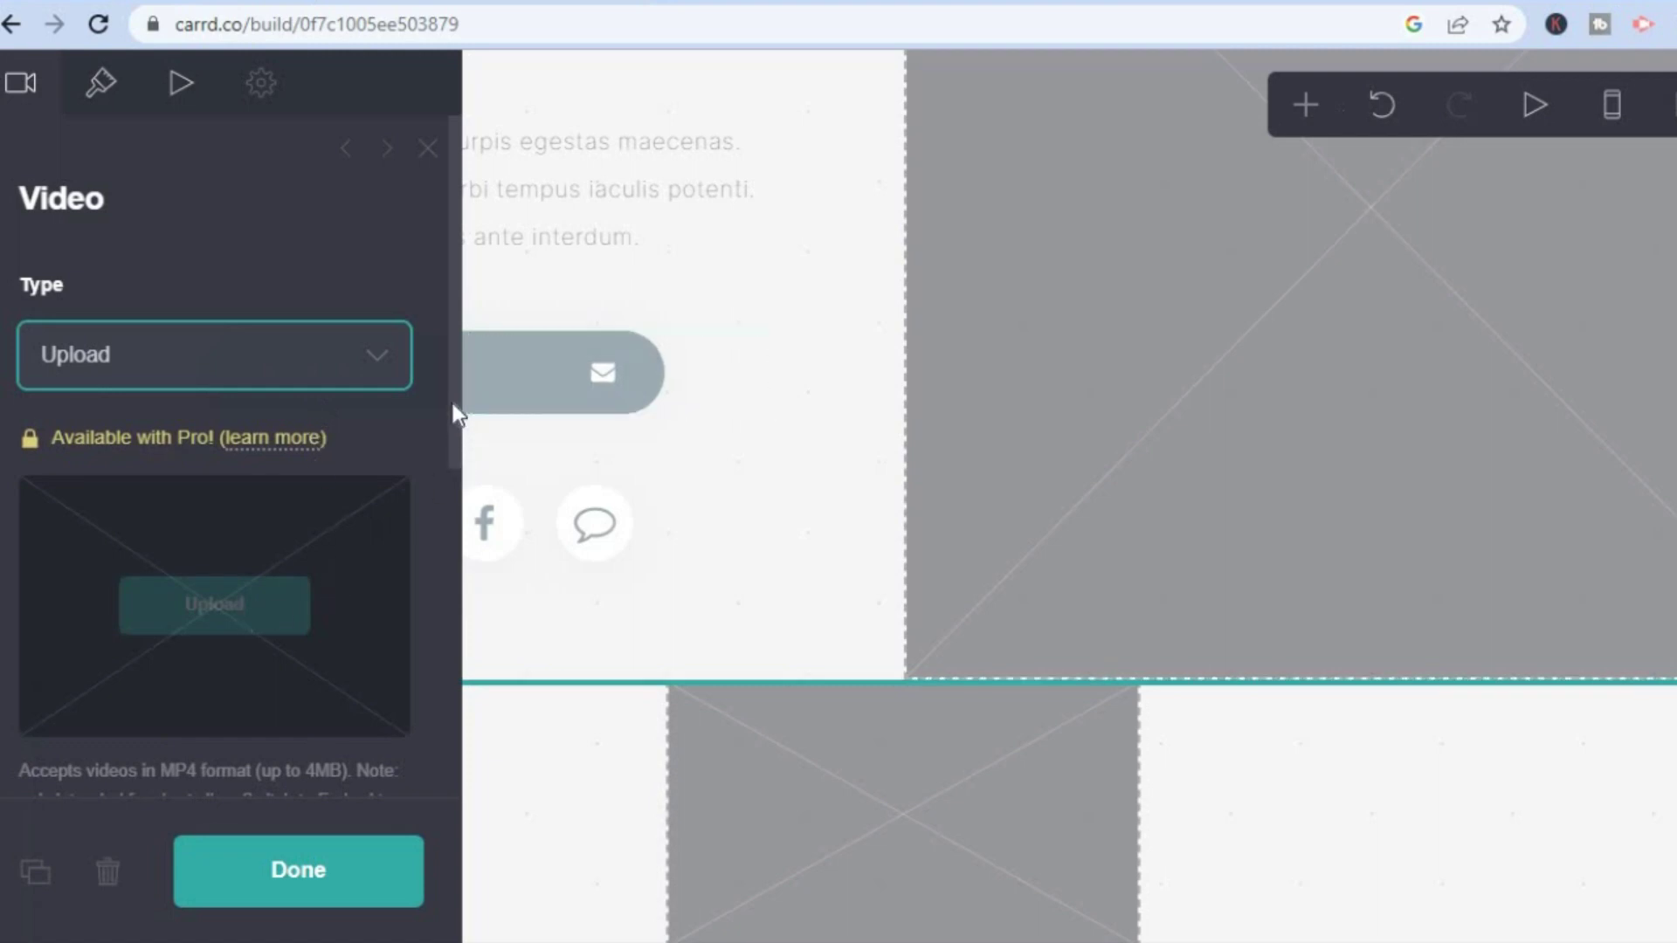
{"action": "scroll", "coordinate": [451, 410], "scroll_direction": "down", "scroll_amount": 2}
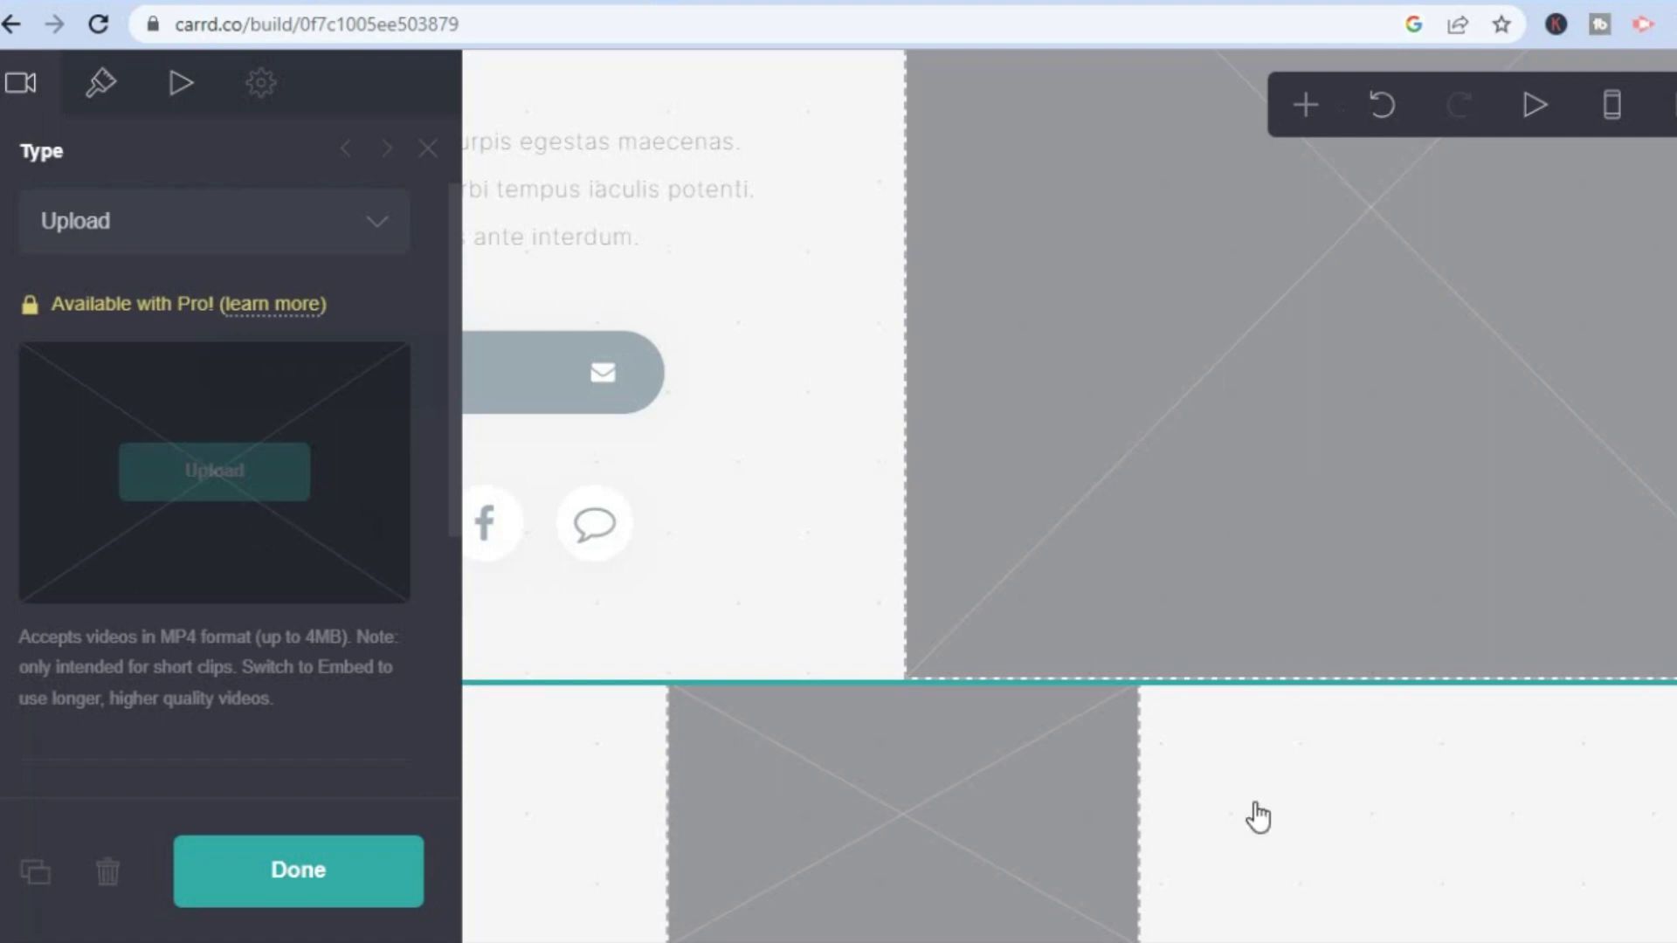
{"action": "key", "text": "Escape"}
- Select the lower video block and delete it with the trash icon
{"action": "left_click", "coordinate": [969, 795]}
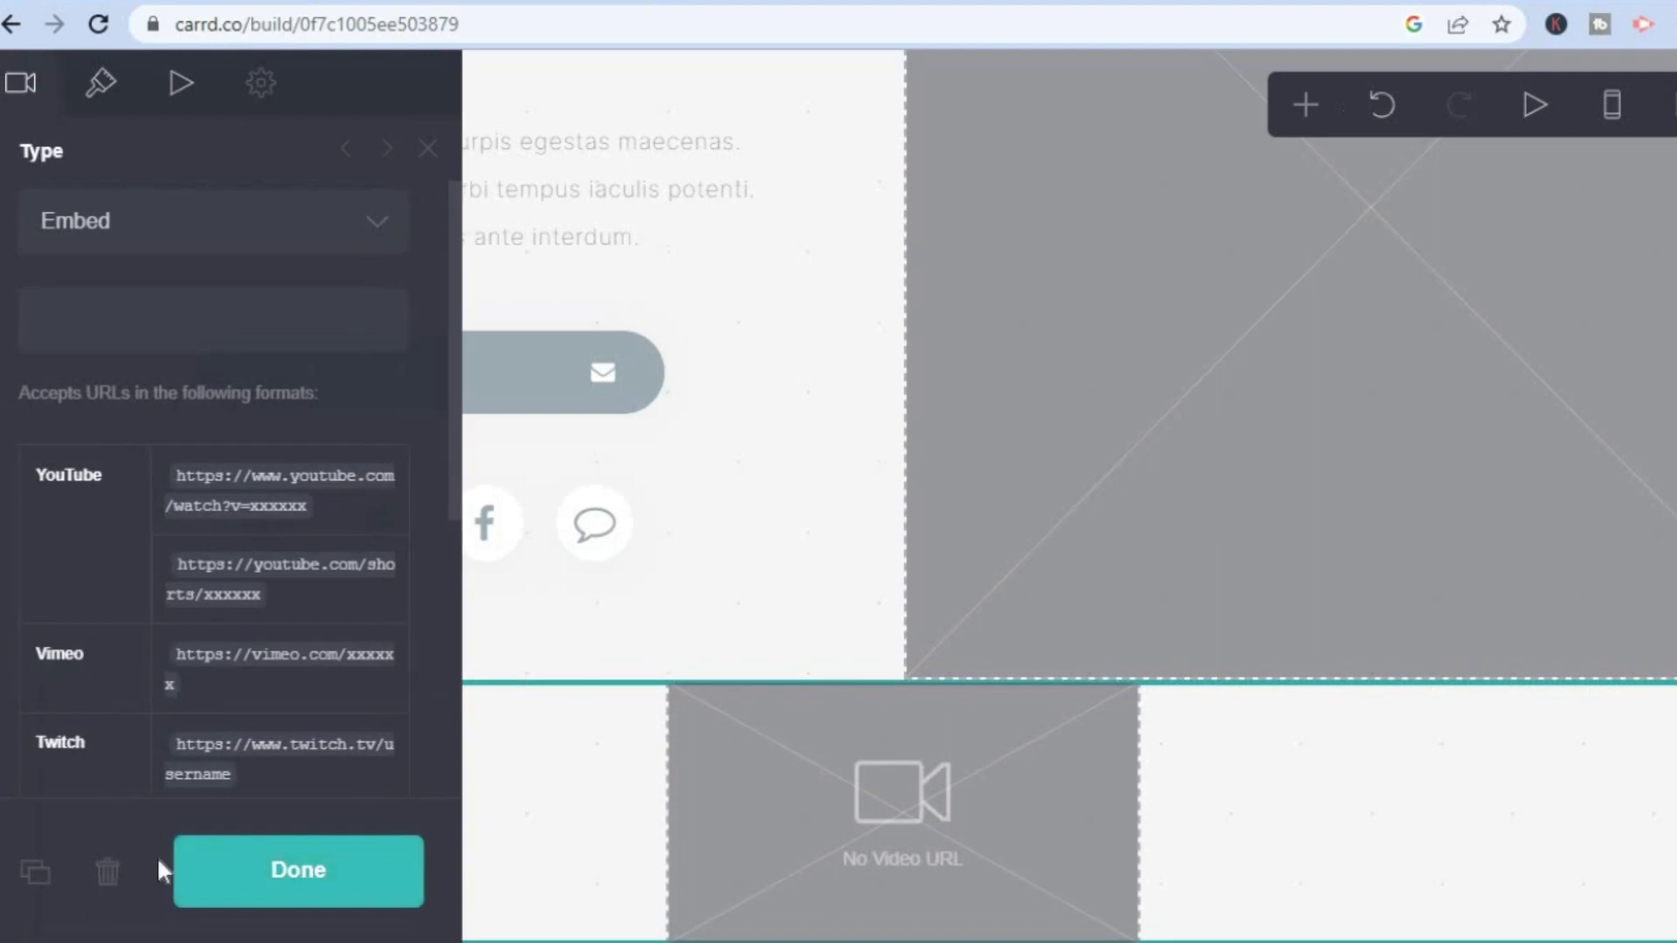
{"action": "left_click", "coordinate": [106, 875]}
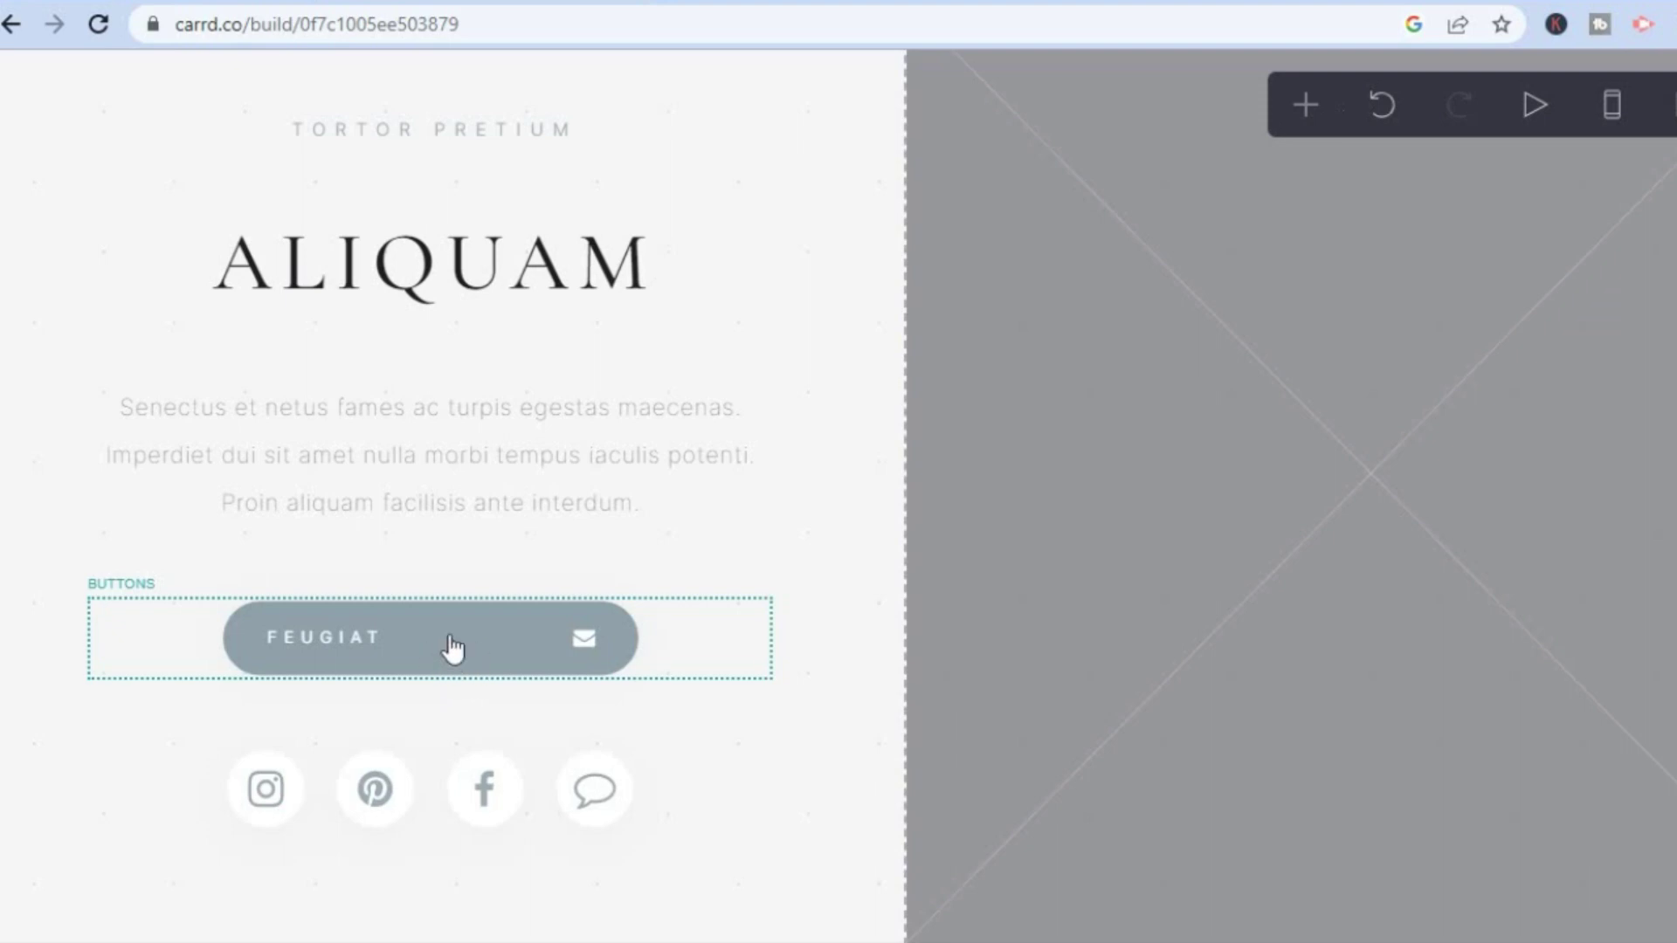
- Add a new 'Button' to the Feugiat buttons group, review its link address, and finish
{"action": "left_click", "coordinate": [450, 648]}
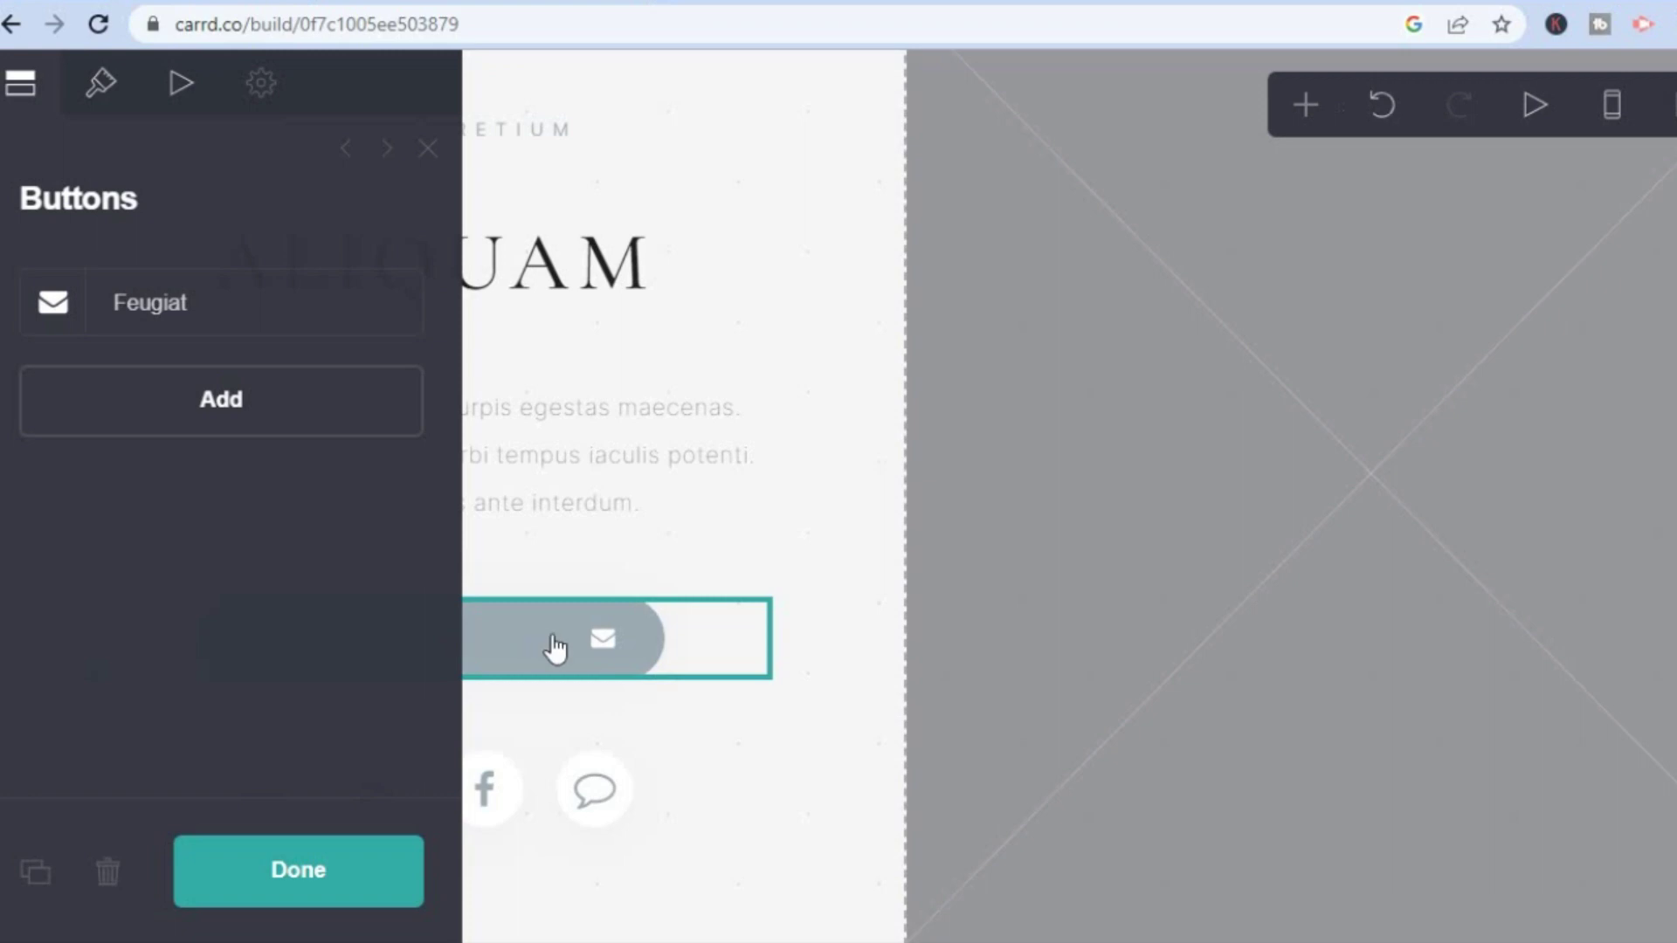
{"action": "key", "text": "Escape"}
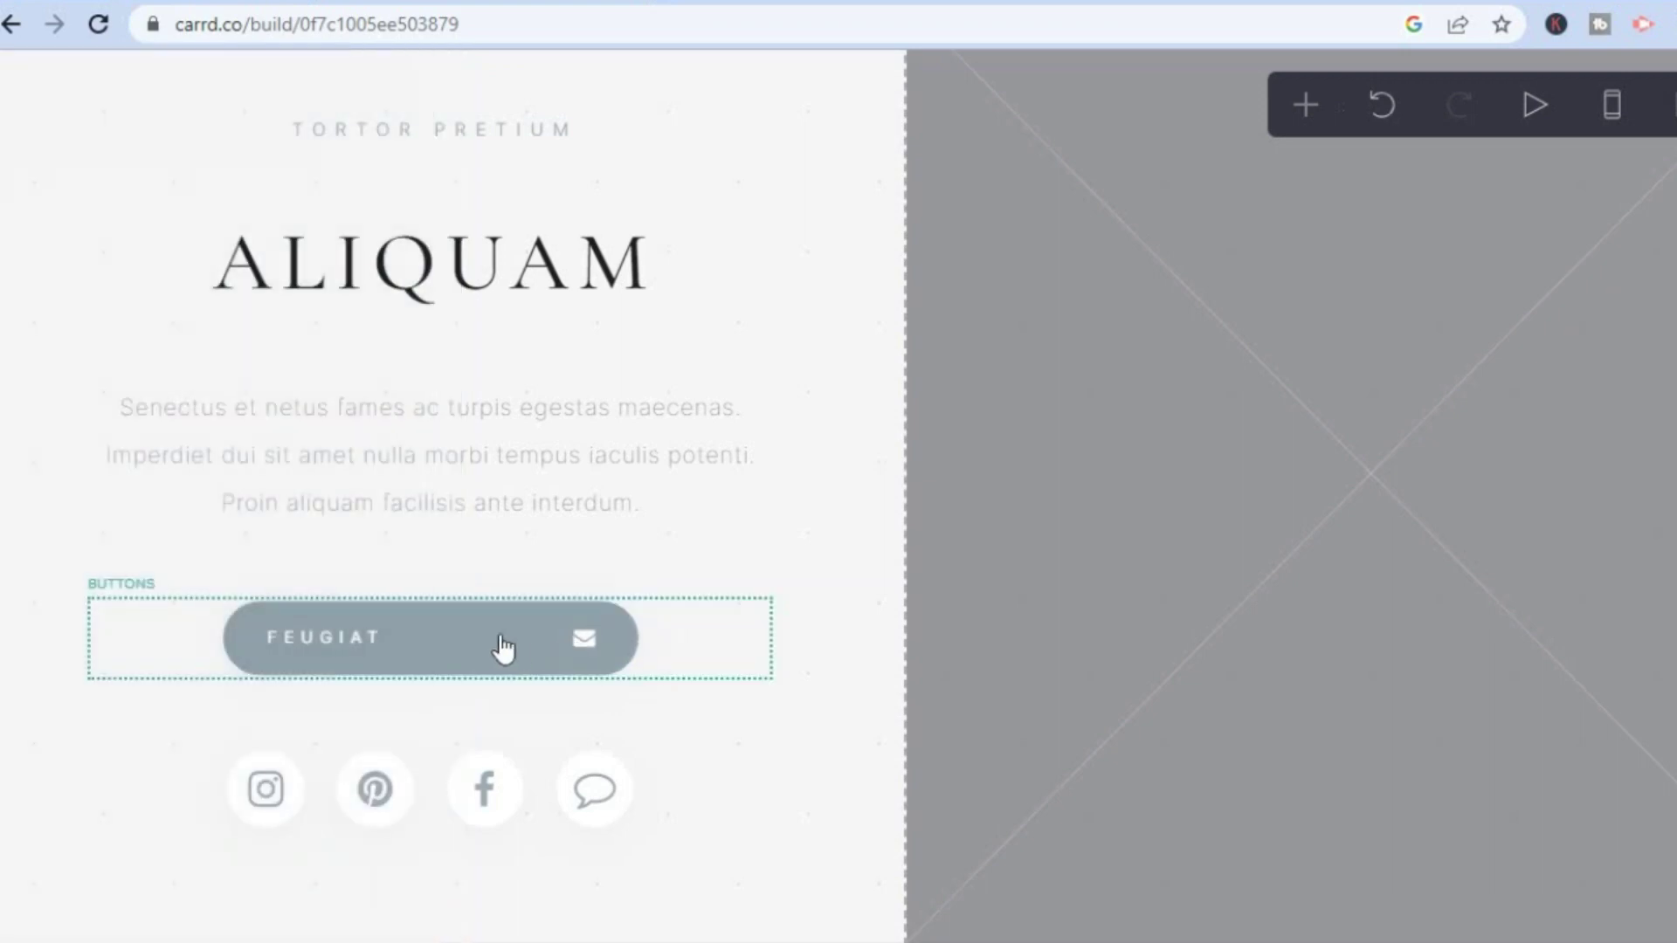
{"action": "left_click", "coordinate": [501, 647]}
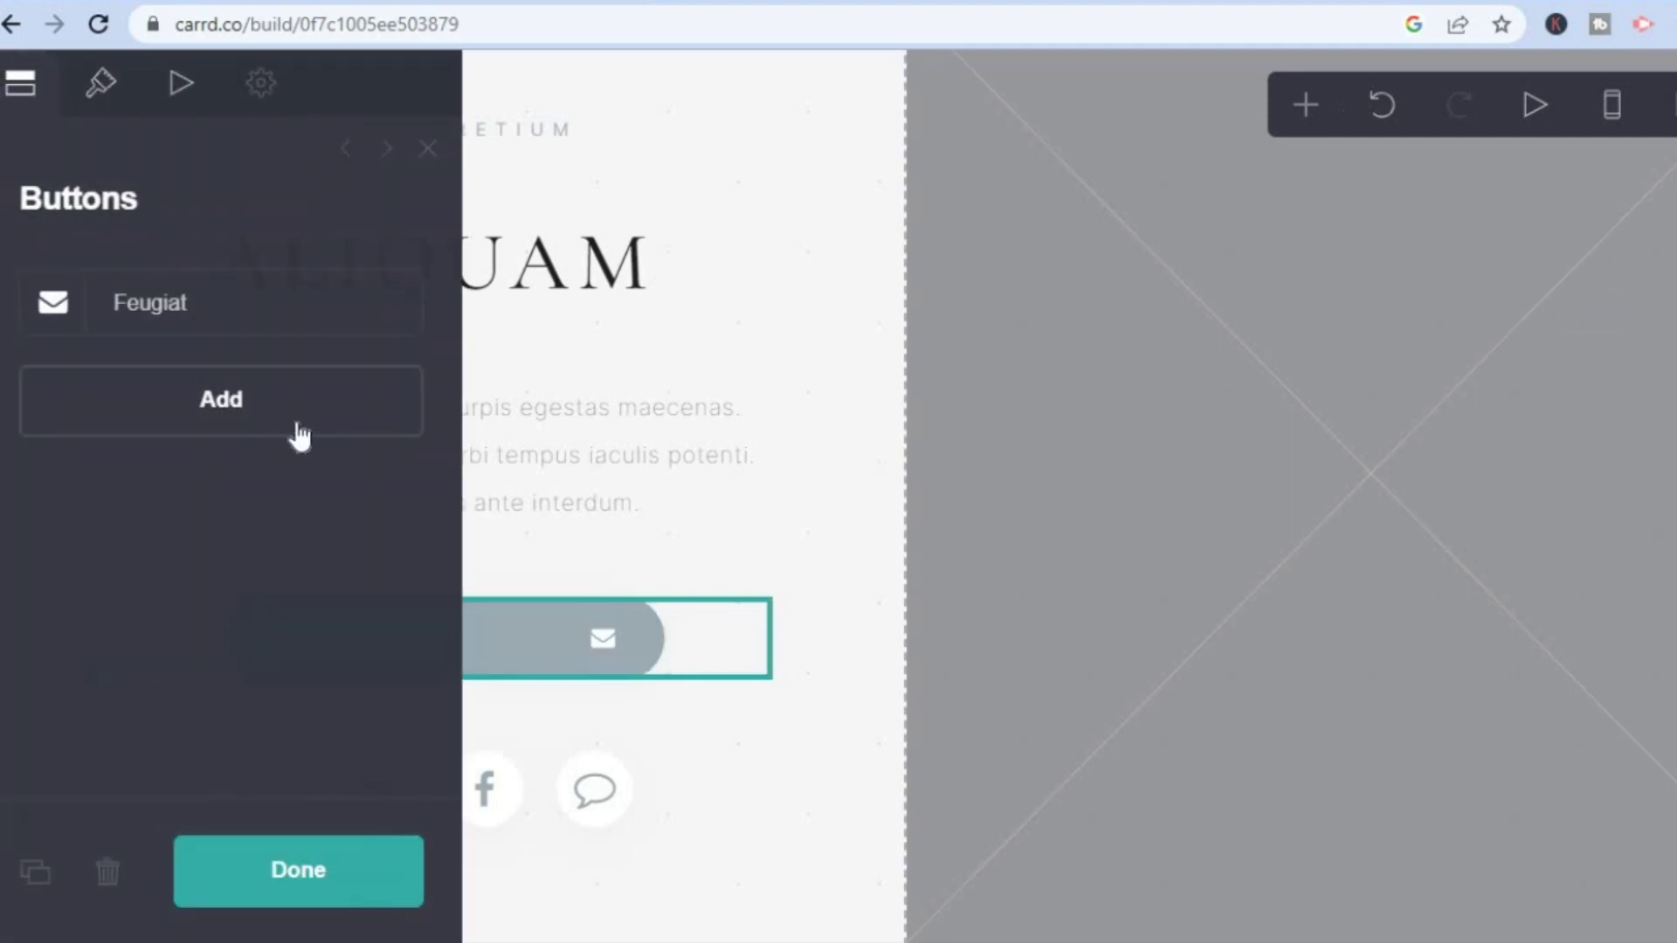
{"action": "left_click", "coordinate": [195, 414]}
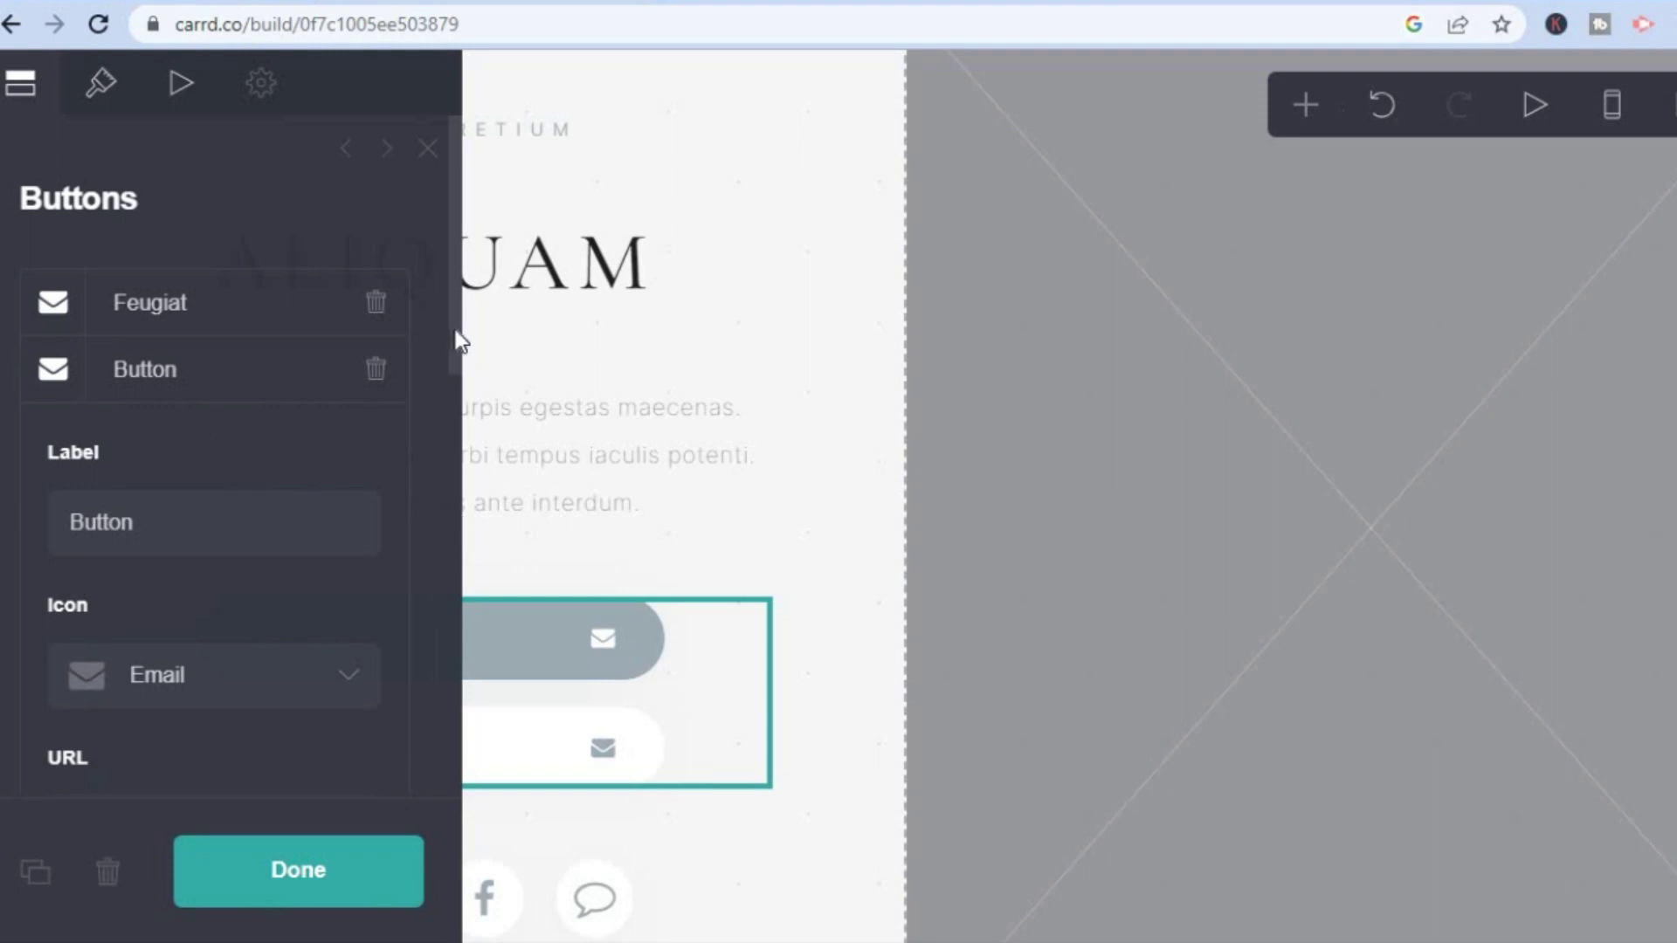
{"action": "scroll", "coordinate": [450, 401], "scroll_direction": "down", "scroll_amount": 3}
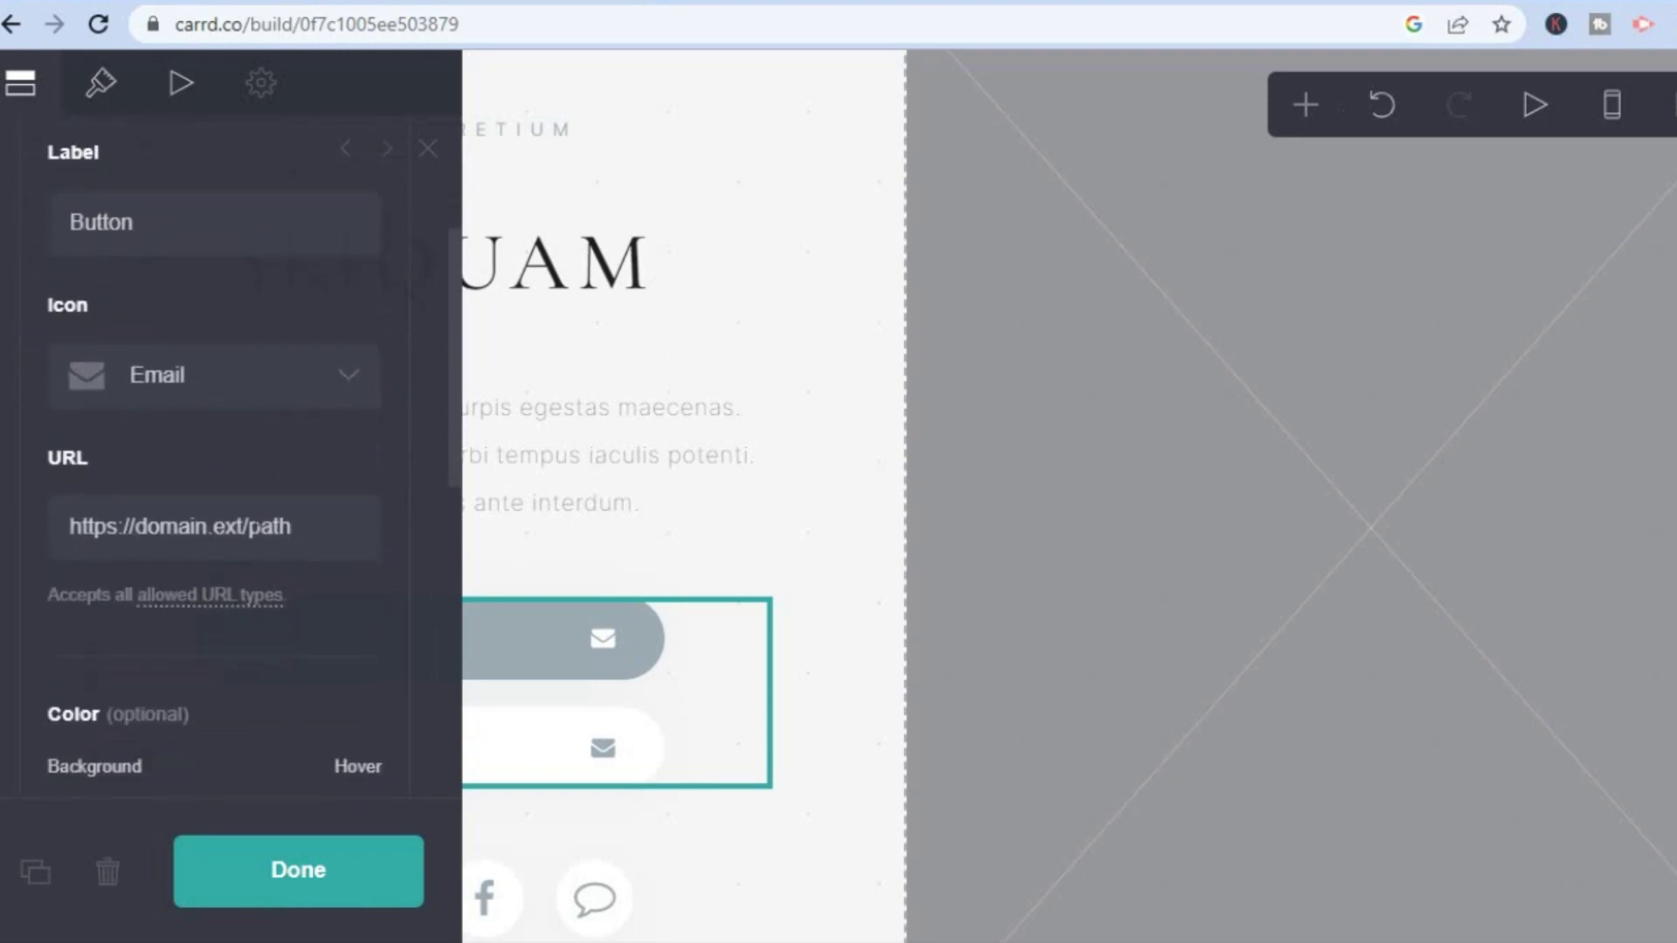
{"action": "left_click", "coordinate": [321, 528]}
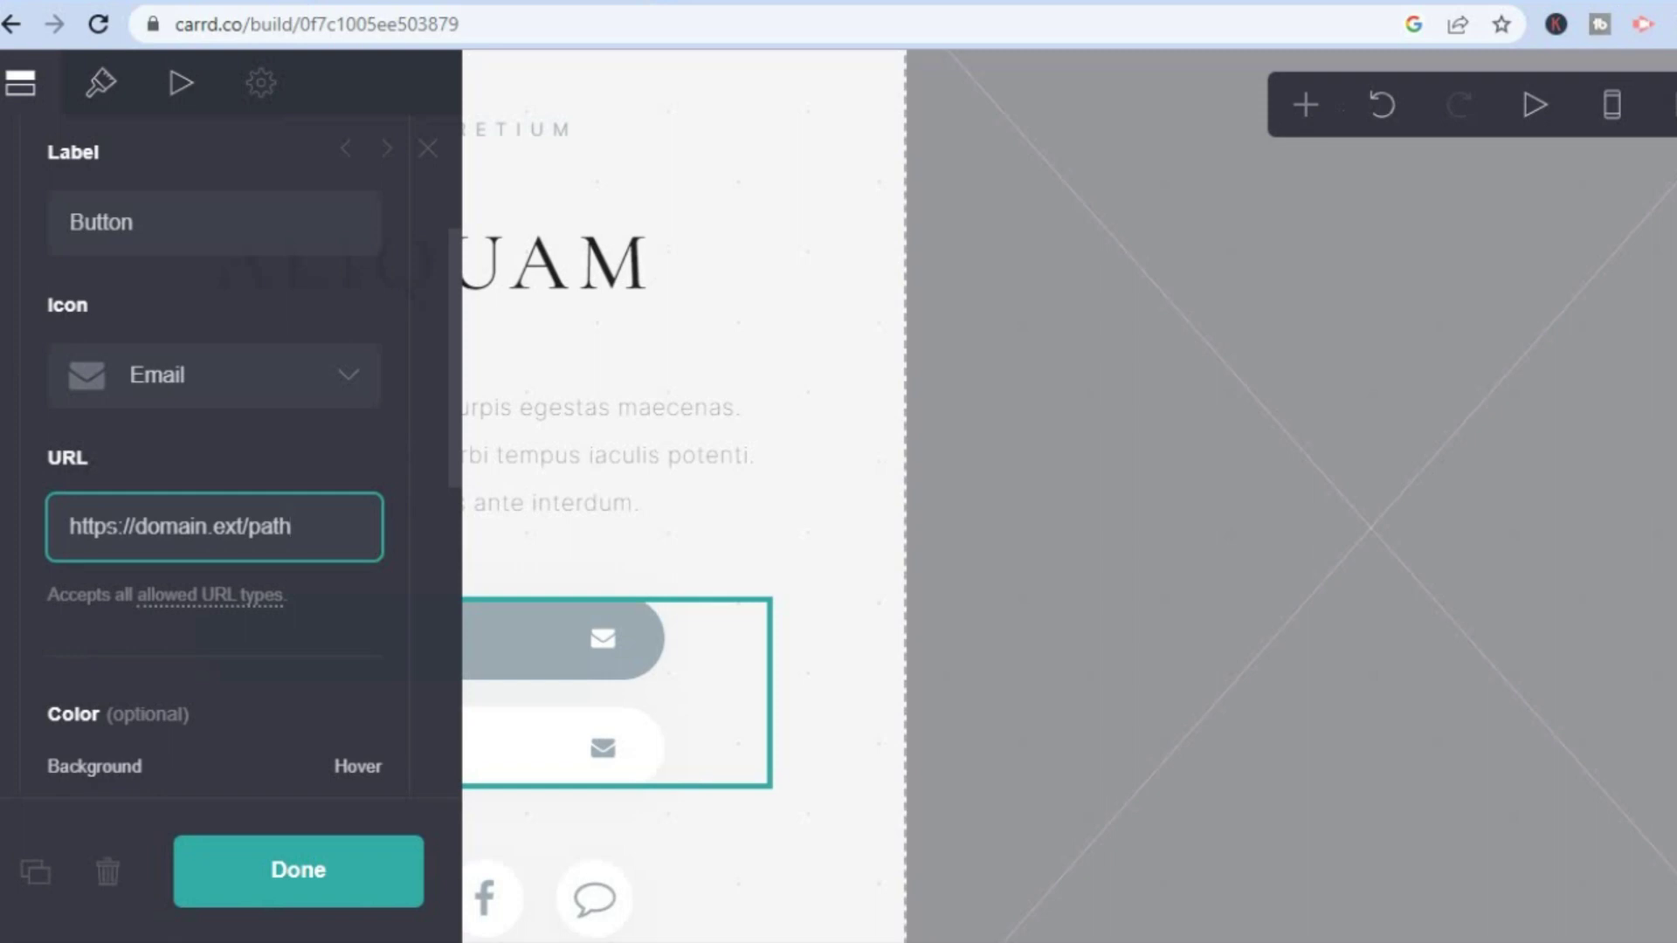
{"action": "left_click_drag", "start_coordinate": [321, 527], "coordinate": [48, 535]}
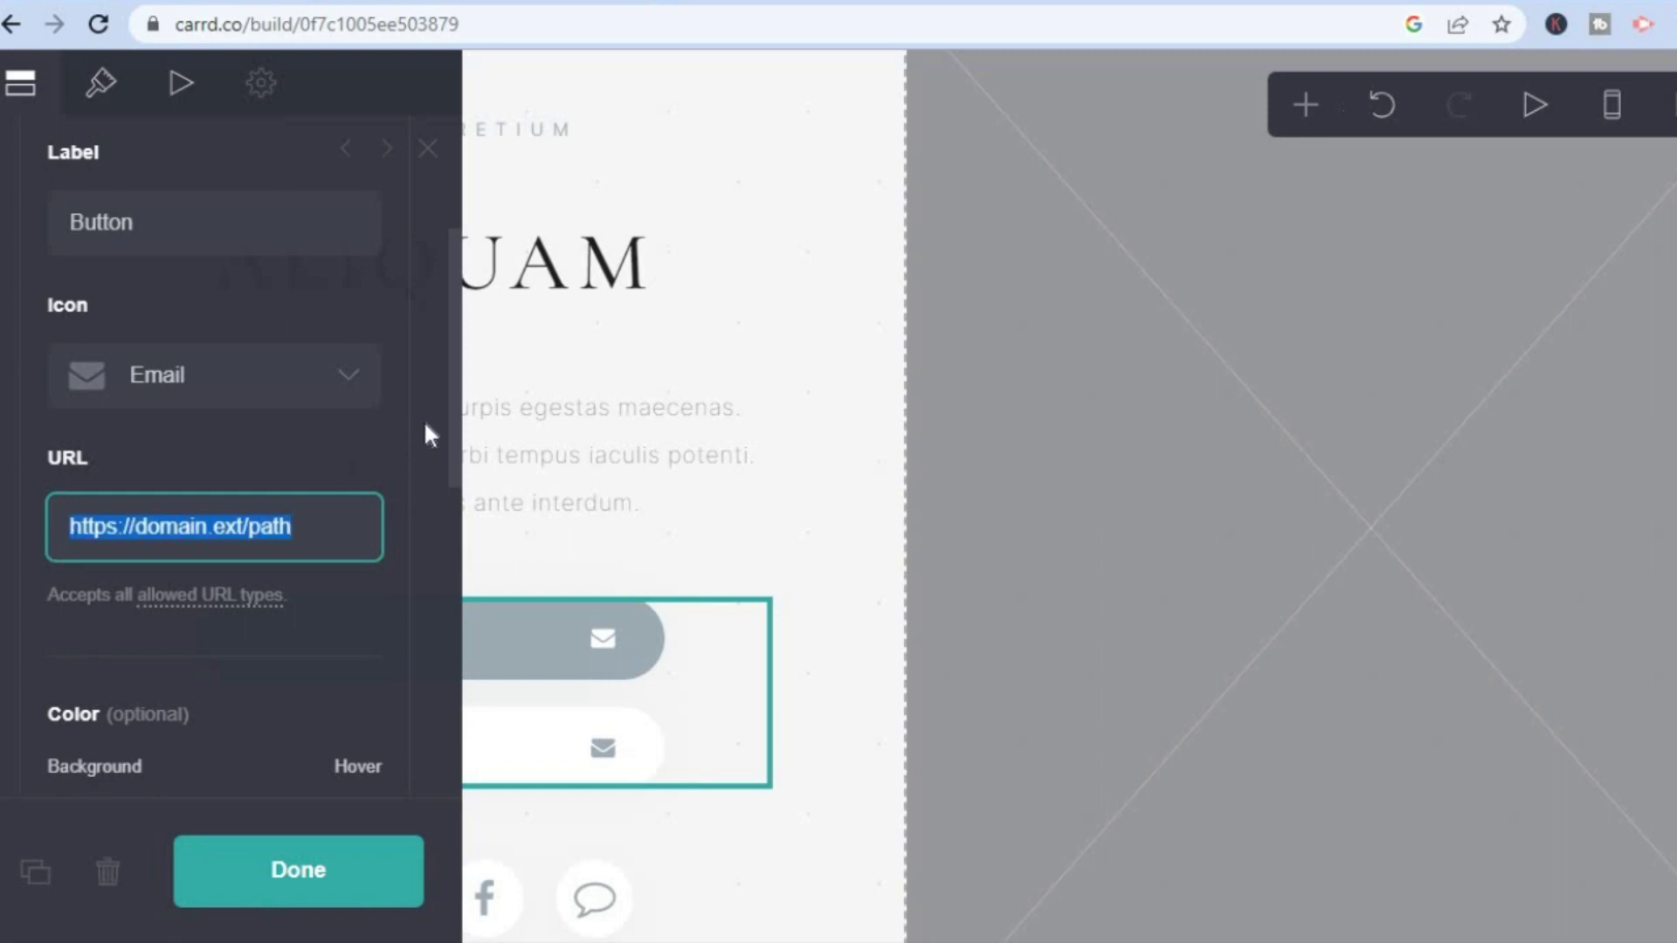
{"action": "left_click_drag", "start_coordinate": [454, 430], "coordinate": [456, 454]}
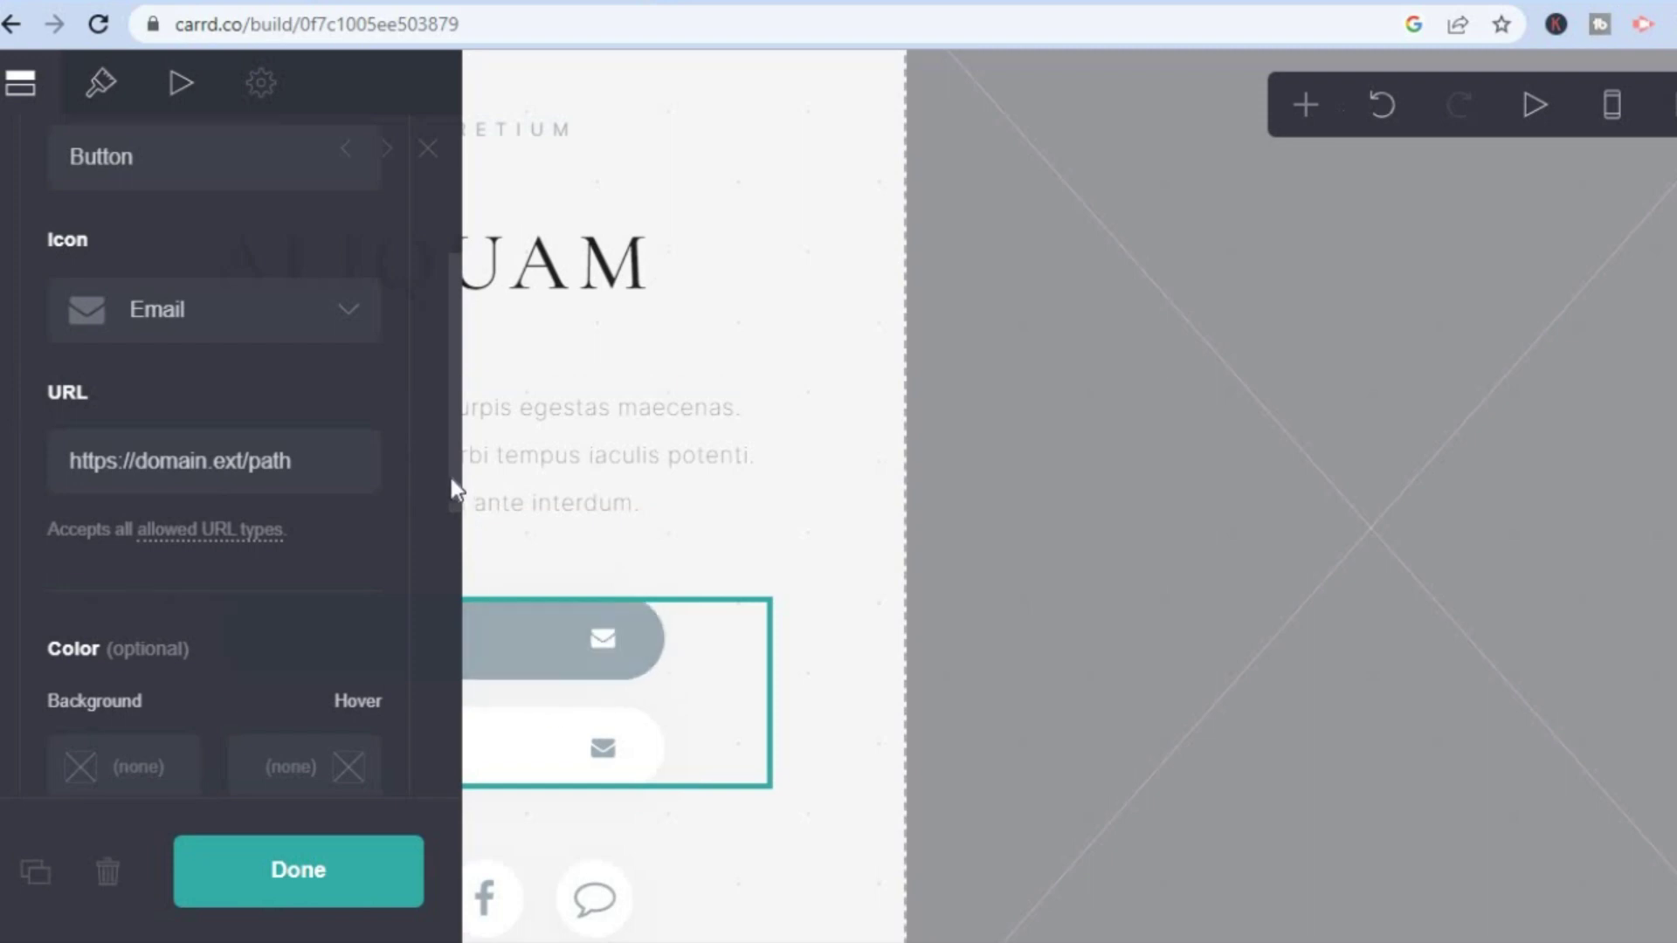
{"action": "left_click_drag", "start_coordinate": [451, 482], "coordinate": [447, 586]}
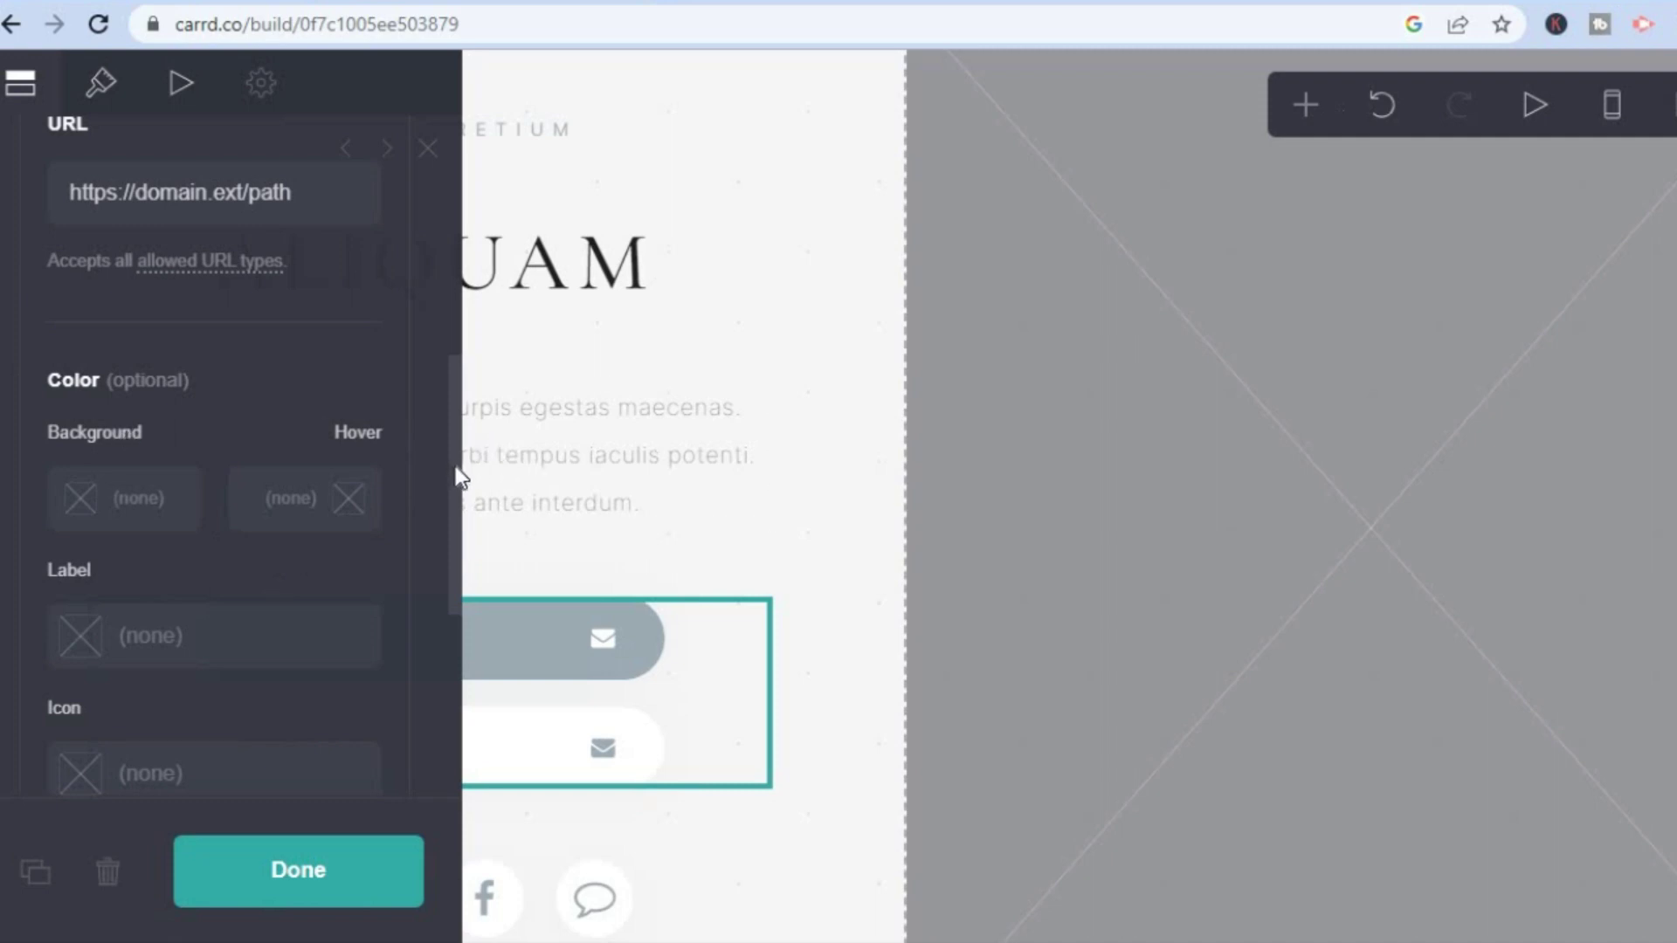
{"action": "mouse_move", "coordinate": [454, 474]}
{"action": "left_mouse_down"}
{"action": "mouse_move", "coordinate": [449, 607]}
{"action": "mouse_move", "coordinate": [452, 485]}
{"action": "left_mouse_up"}
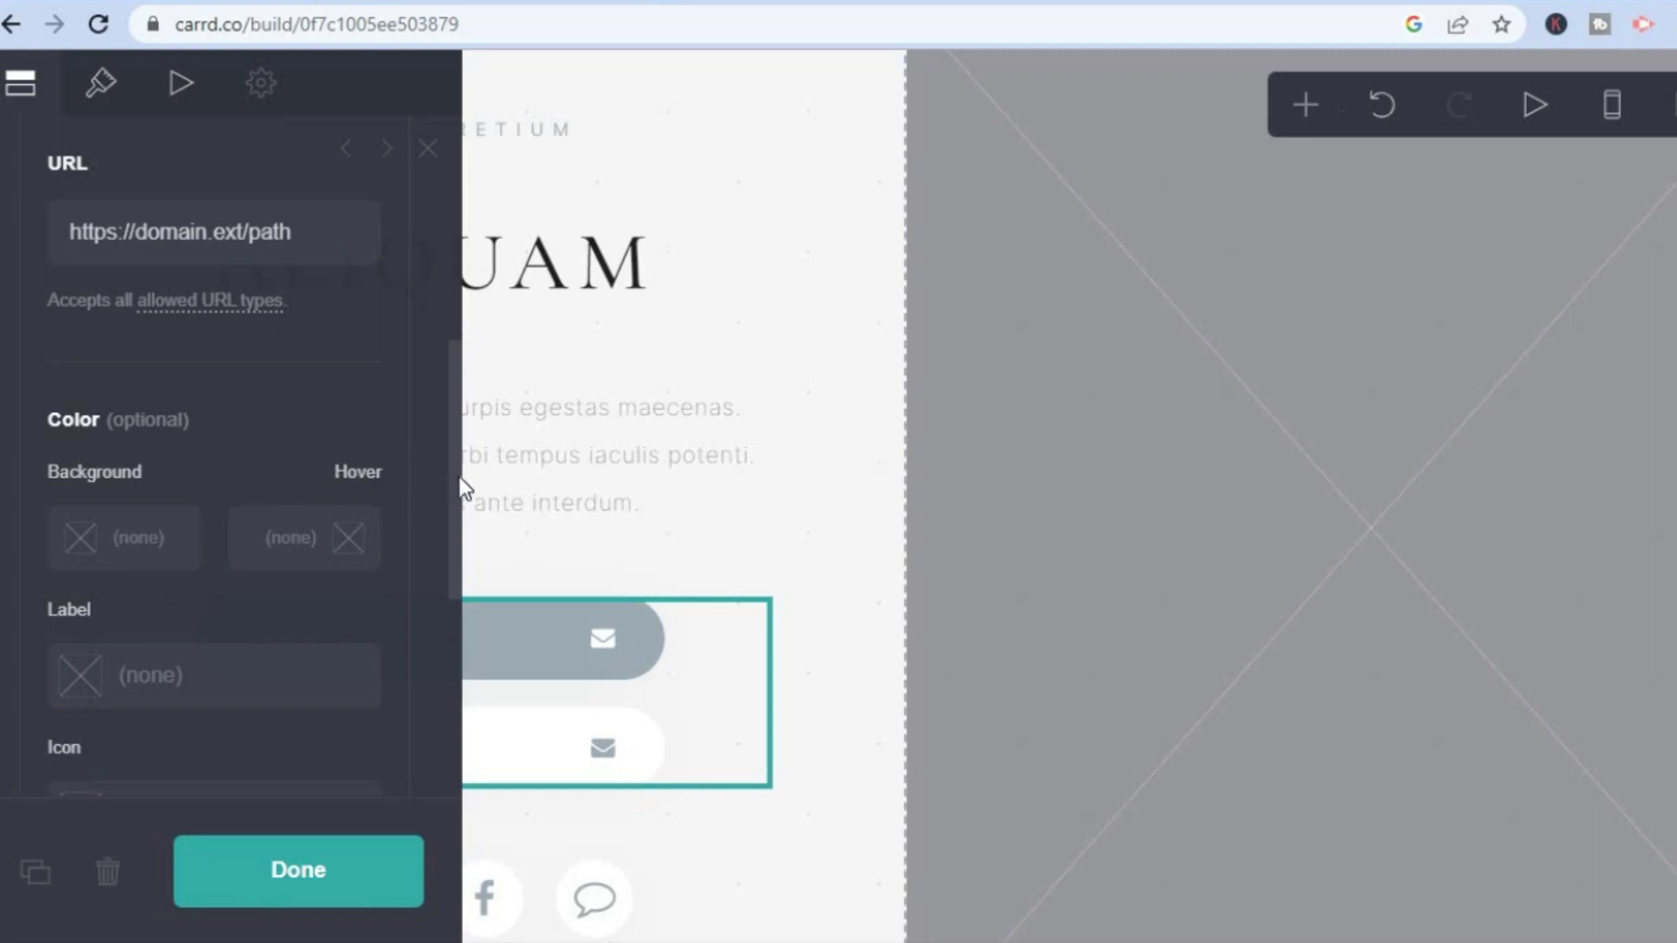
{"action": "left_click_drag", "start_coordinate": [459, 476], "coordinate": [445, 617]}
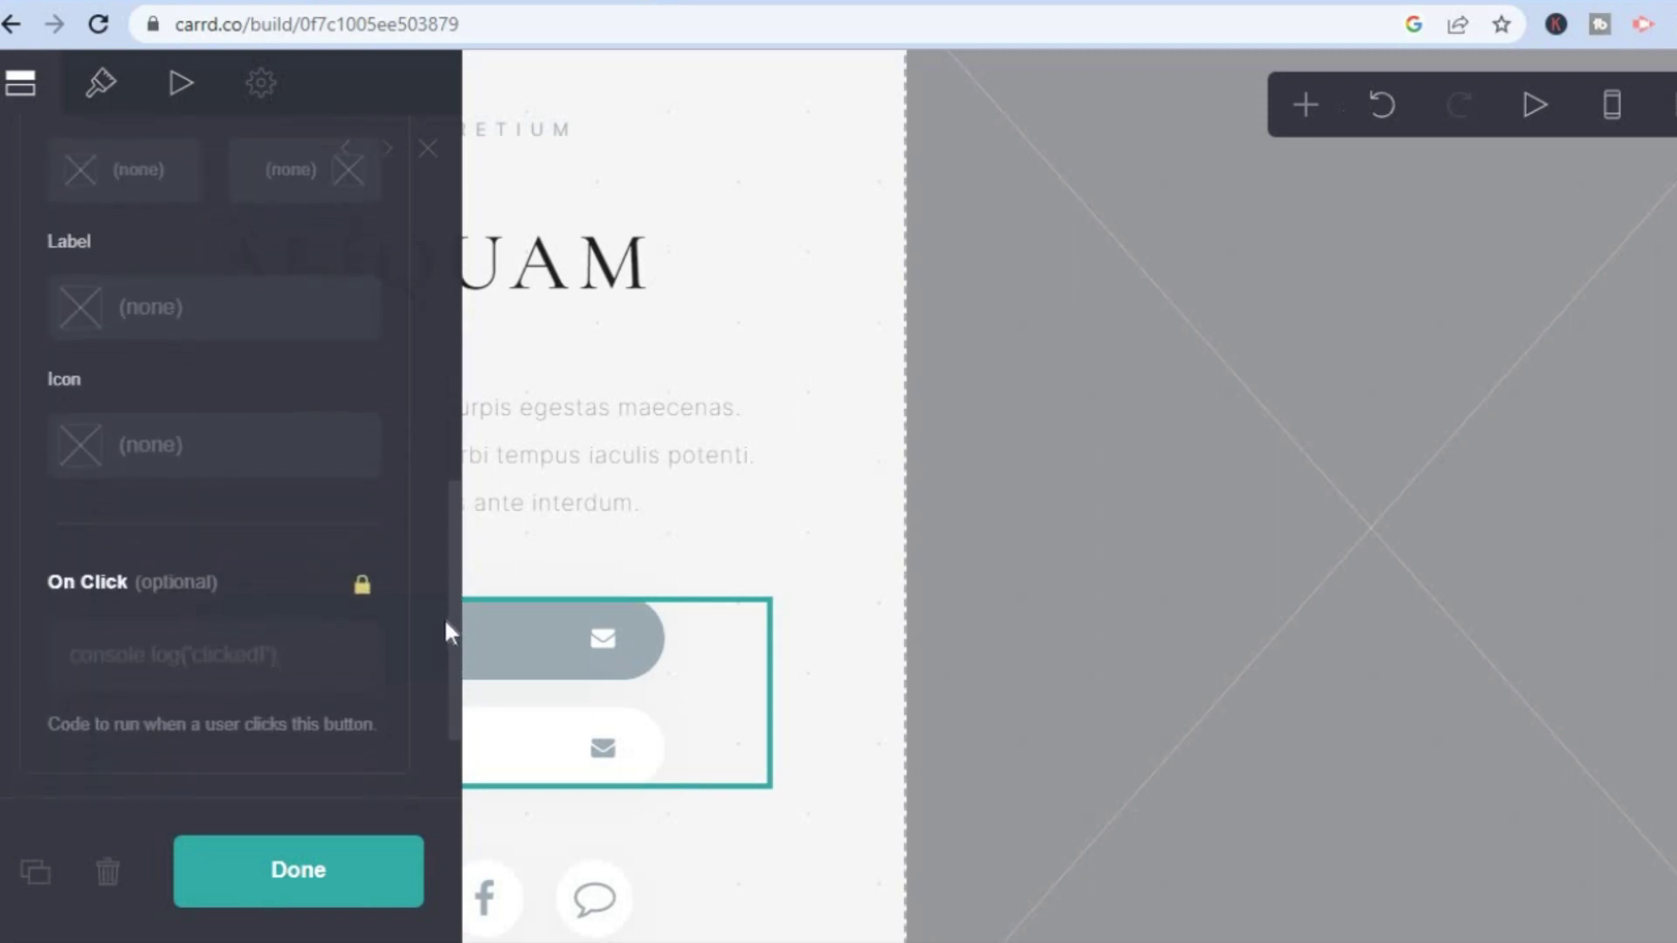
{"action": "left_click", "coordinate": [313, 883]}
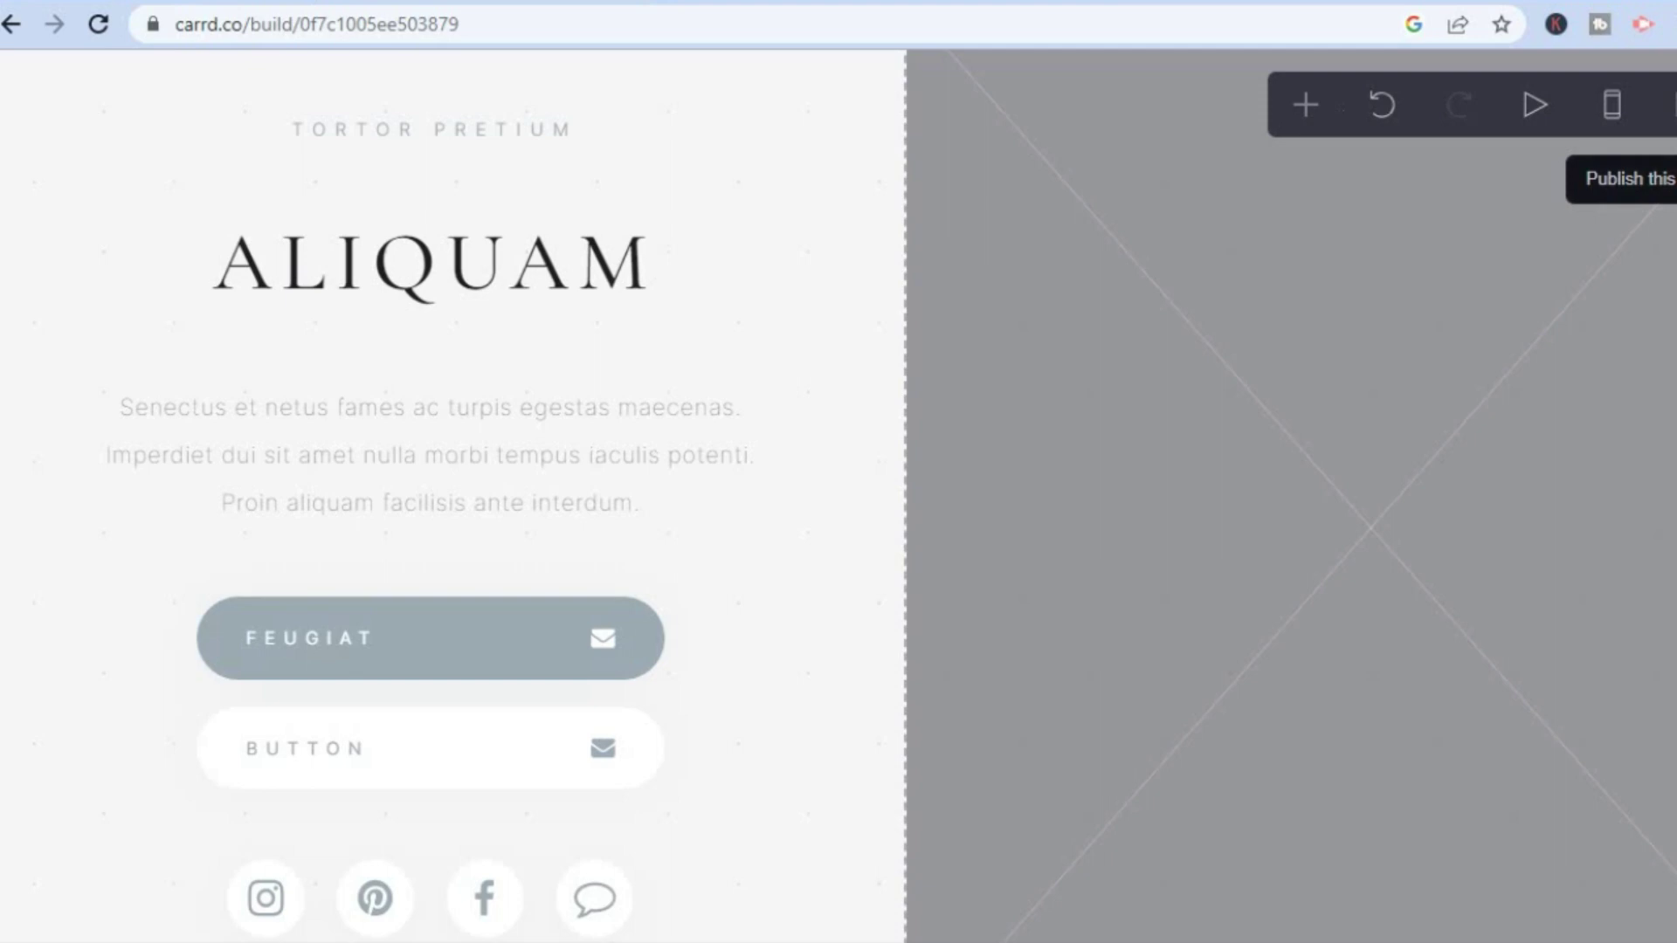
- Open the Publish panel from the top toolbar
{"action": "left_click", "coordinate": [1671, 105]}
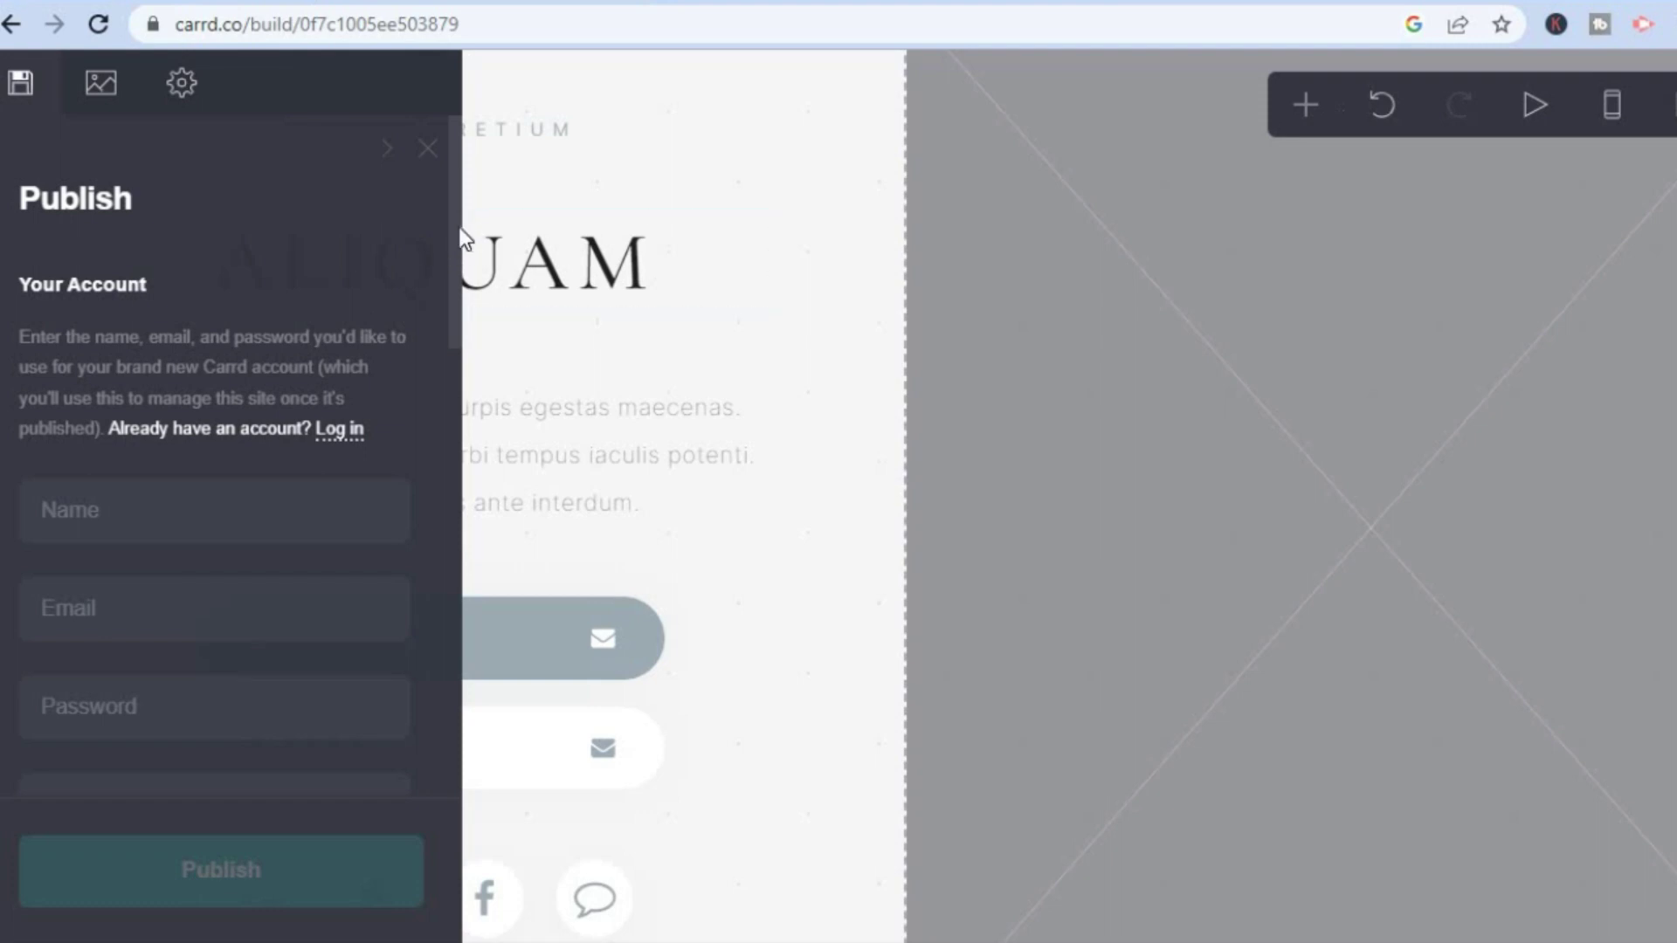
{"action": "scroll", "coordinate": [448, 310], "scroll_direction": "down", "scroll_amount": 2}
{"action": "scroll", "coordinate": [426, 382], "scroll_direction": "down", "scroll_amount": 3}
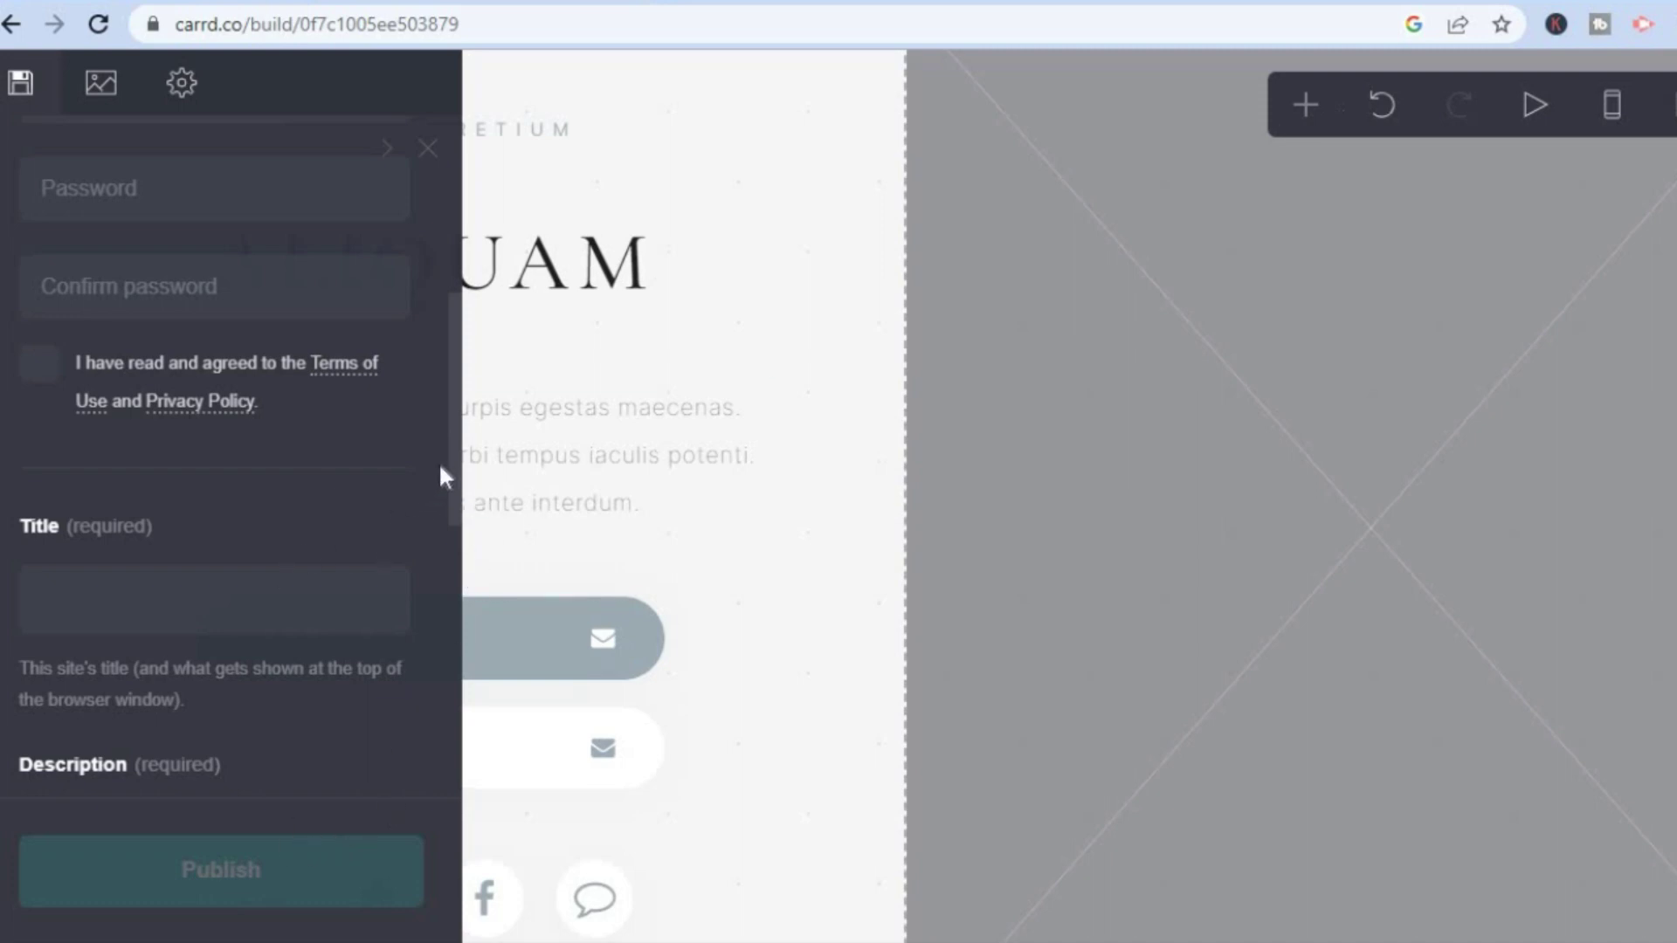
{"action": "scroll", "coordinate": [442, 564], "scroll_direction": "down", "scroll_amount": 2}
{"action": "scroll", "coordinate": [437, 610], "scroll_direction": "down", "scroll_amount": 3}
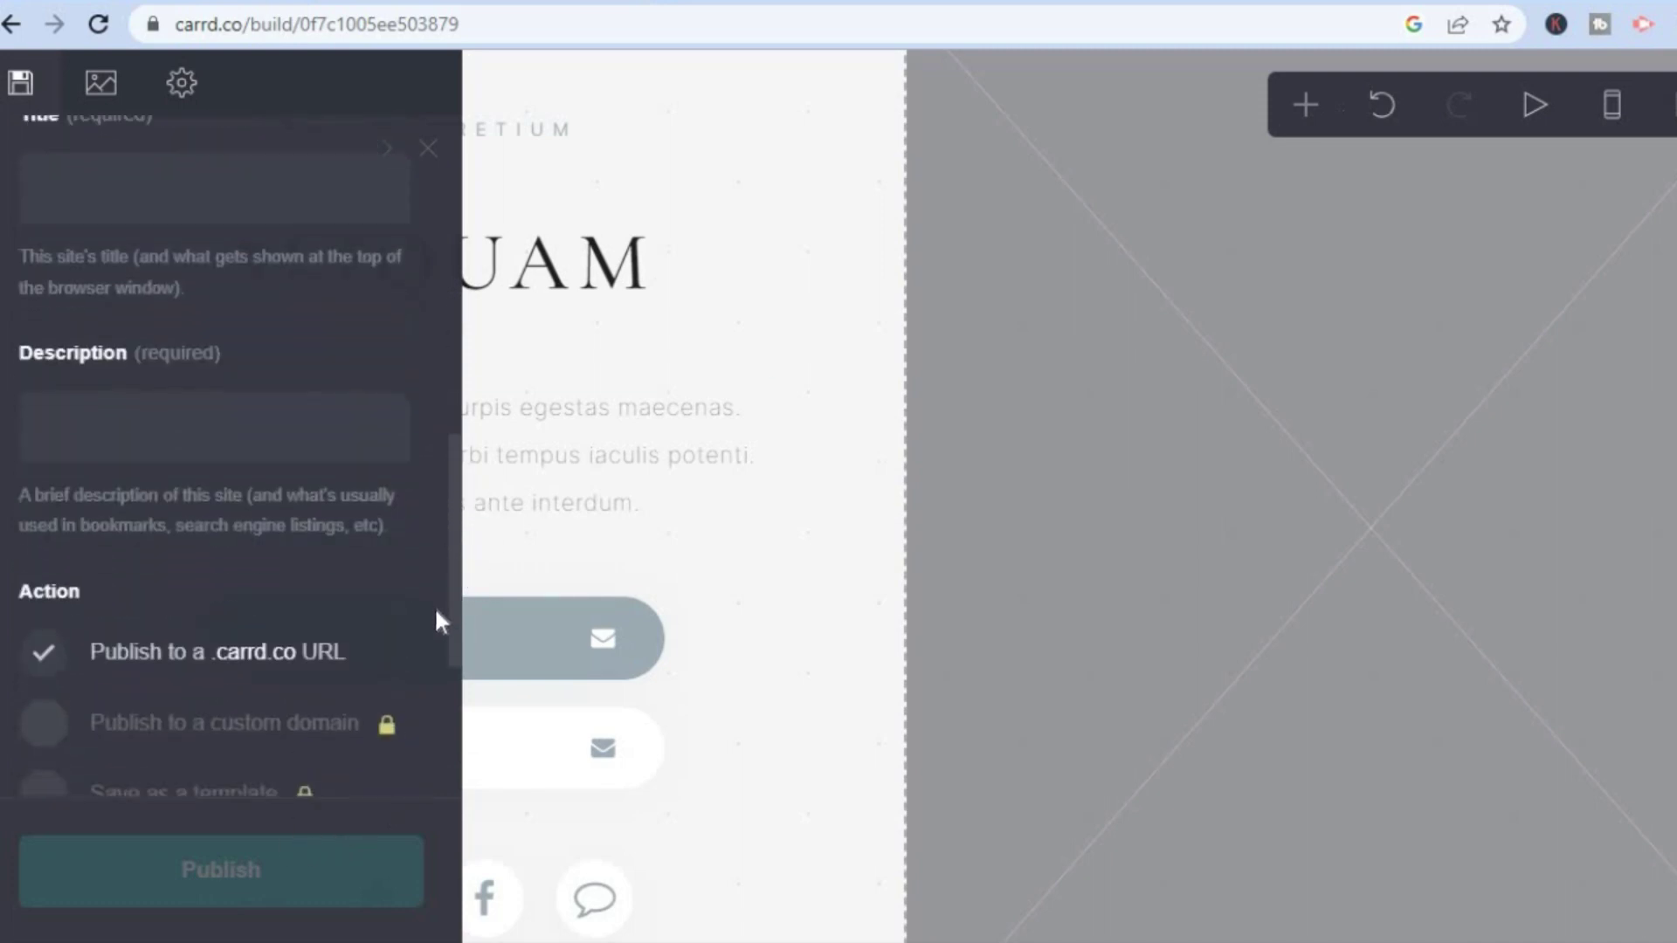
{"action": "scroll", "coordinate": [434, 635], "scroll_direction": "down", "scroll_amount": 1}
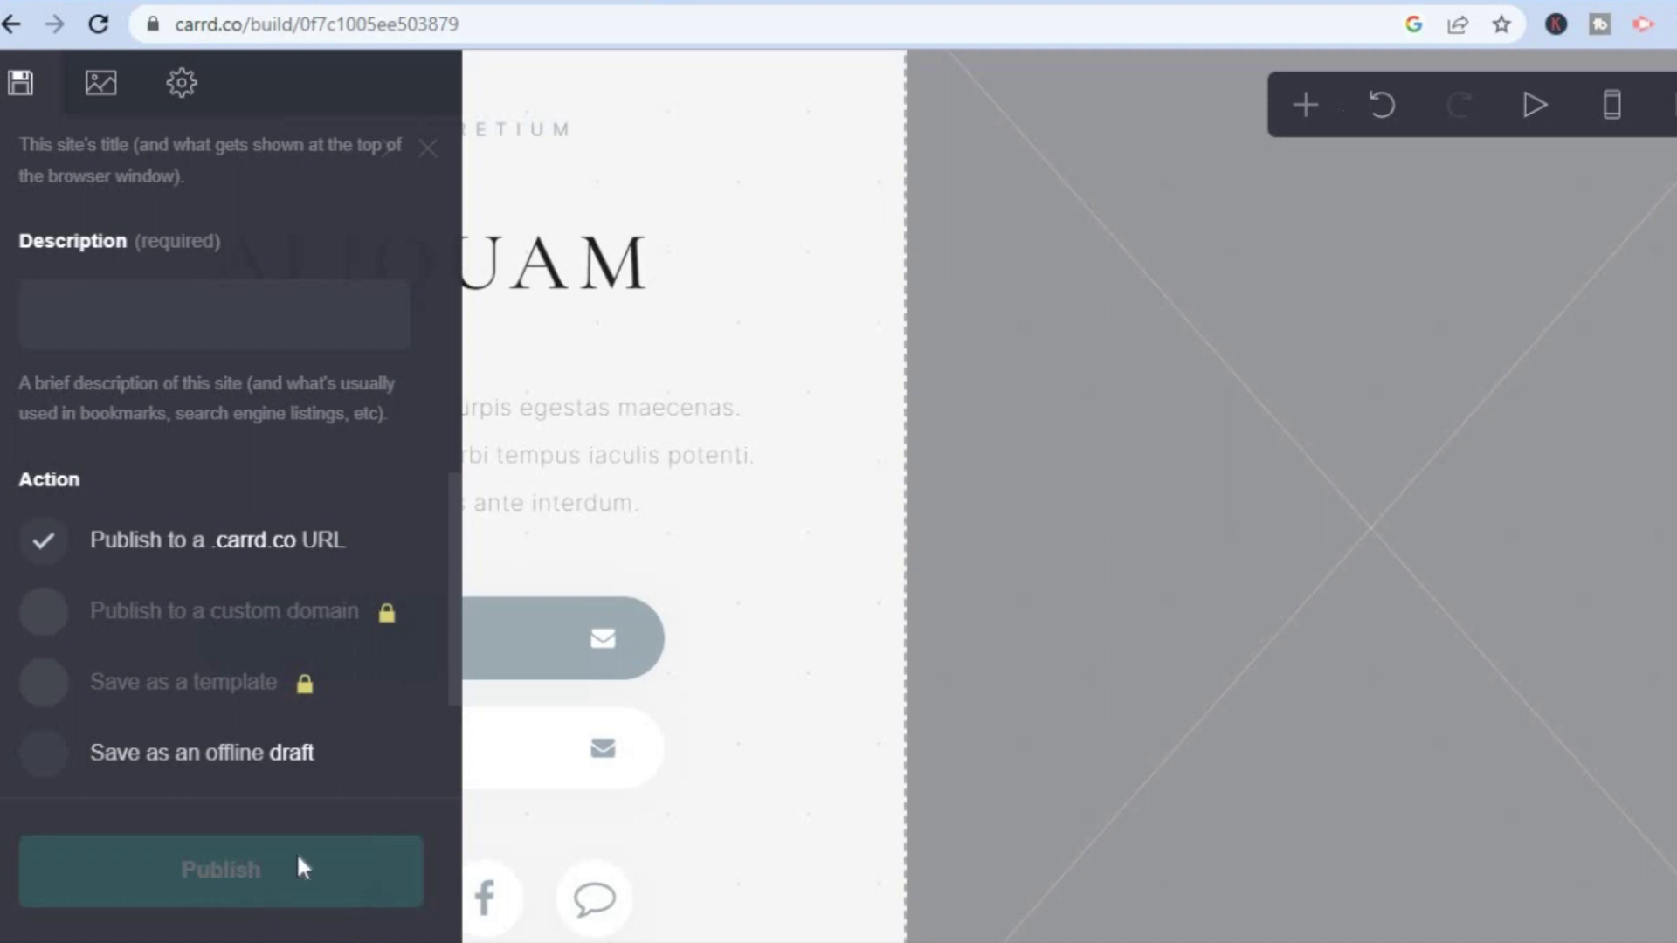